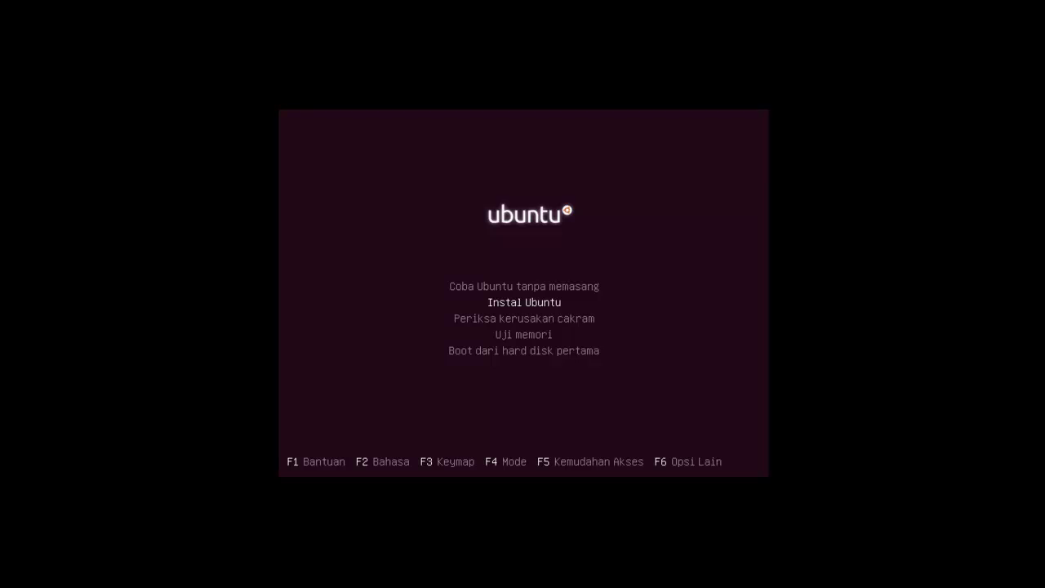
Step: Start the Ubuntu installation from the boot menu
{"action": "key", "text": "Return"}
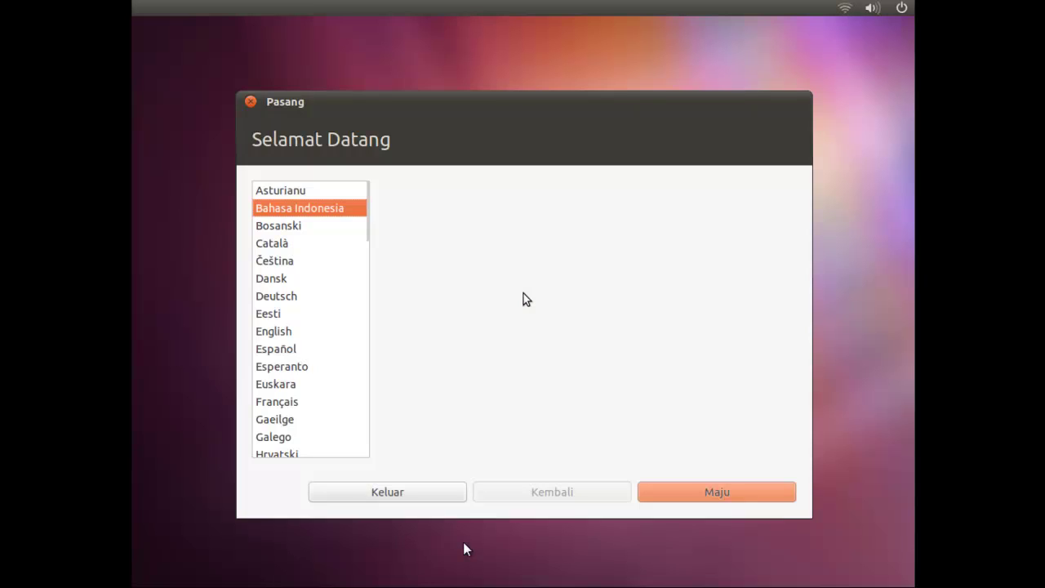
Step: Choose Bahasa Indonesia as the installer language and continue past the welcome page
{"action": "left_click", "coordinate": [276, 231]}
{"action": "left_click", "coordinate": [294, 211]}
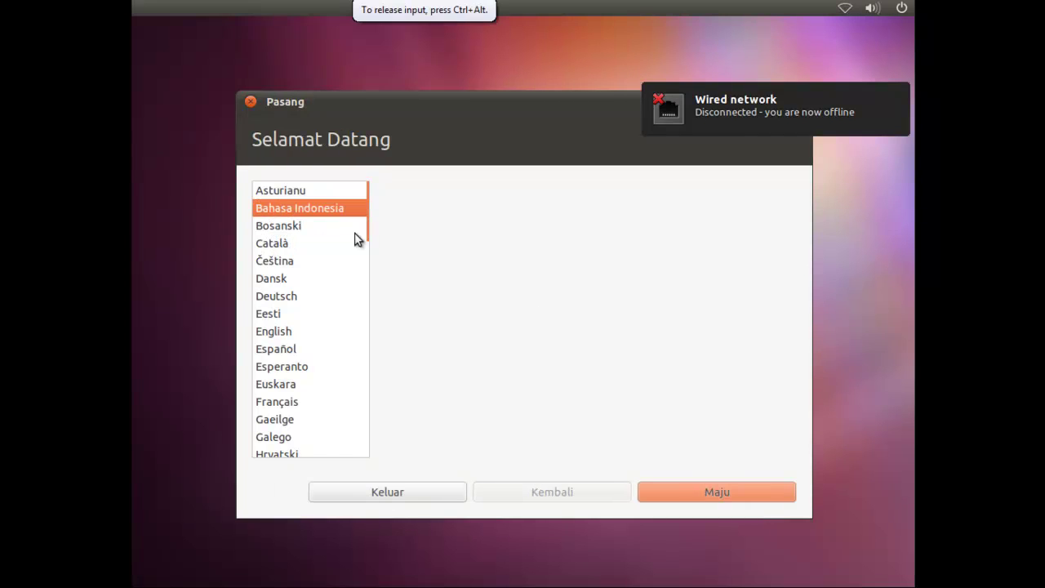
{"action": "left_click", "coordinate": [712, 489]}
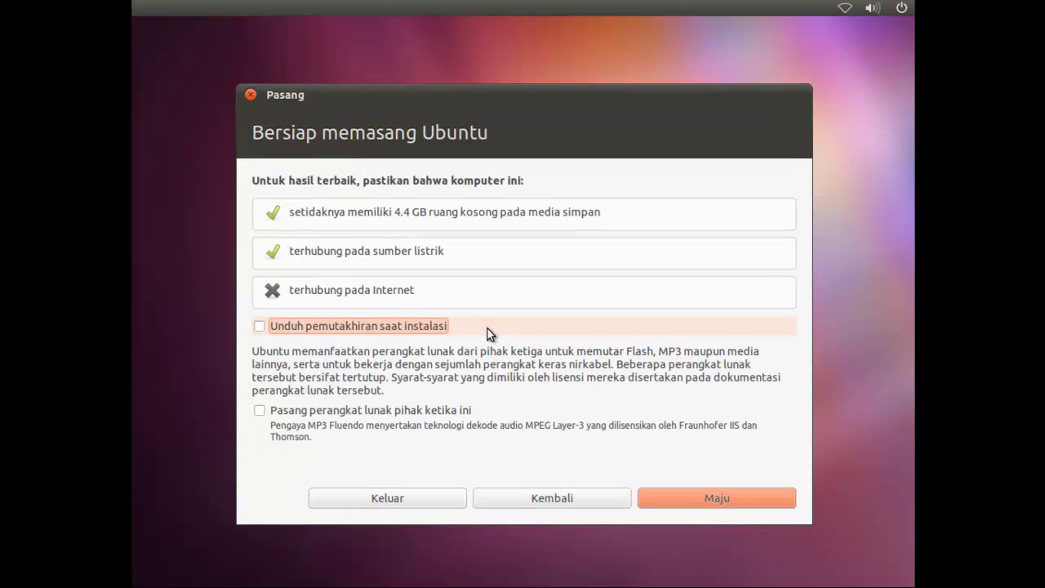
Step: Enable both 'Unduh pemutakhiran saat instalasi' and 'Pasang perangkat lunak pihak ketiga ini'
{"action": "left_click", "coordinate": [398, 328]}
{"action": "left_click", "coordinate": [330, 416]}
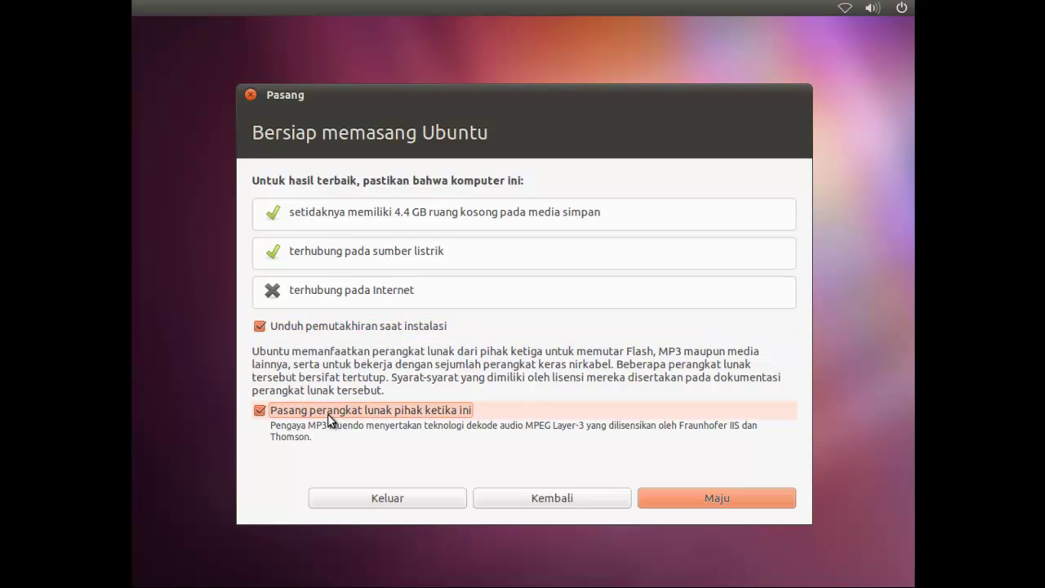
{"action": "left_click", "coordinate": [355, 335]}
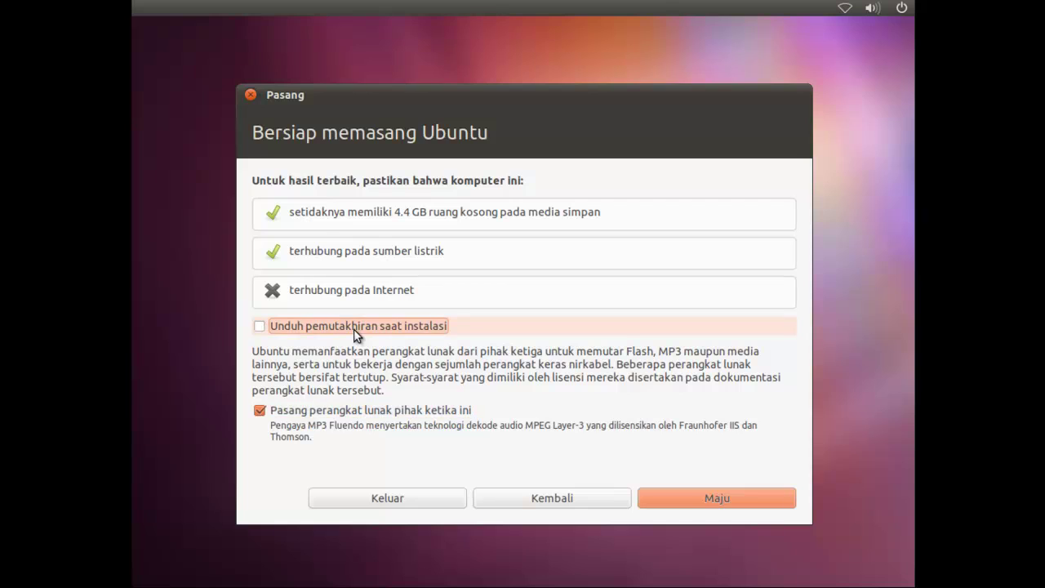
{"action": "left_click", "coordinate": [353, 407]}
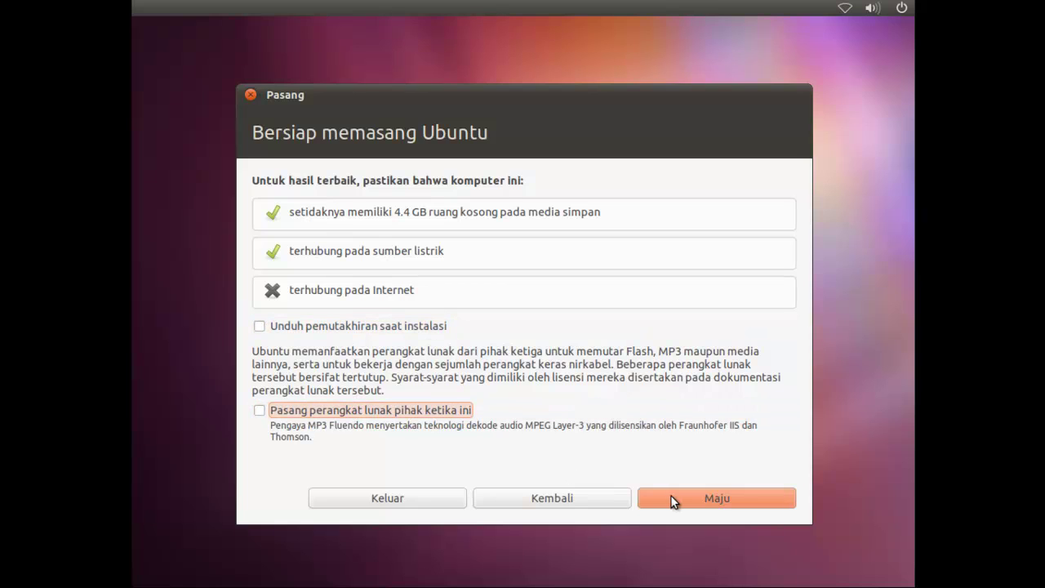
{"action": "left_click", "coordinate": [414, 329]}
{"action": "left_click", "coordinate": [411, 407]}
Step: Choose 'Sesuatu yang lain' for manual partitioning and go to the partition editor
{"action": "left_click", "coordinate": [703, 501]}
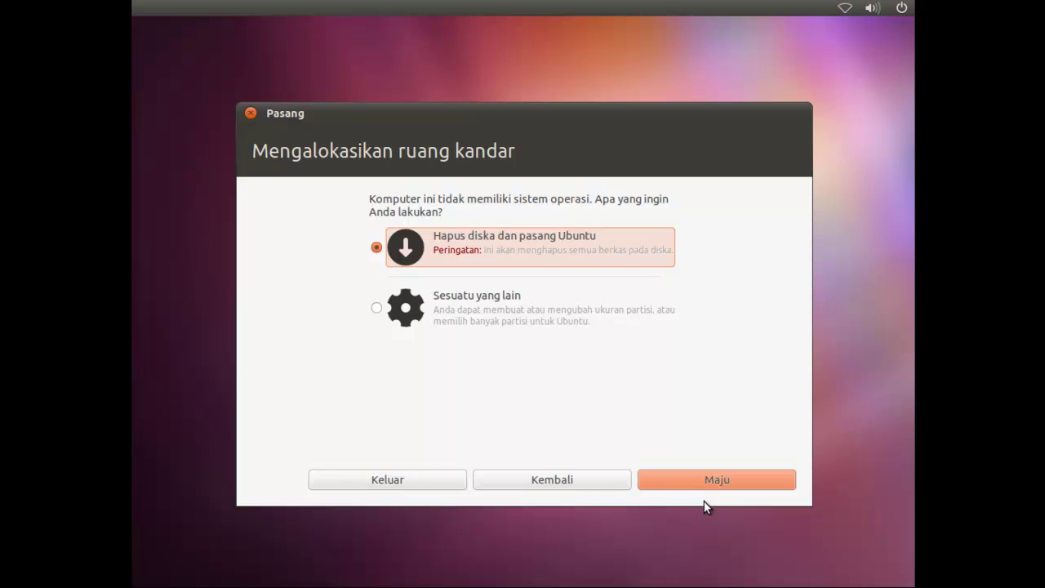
{"action": "left_click", "coordinate": [525, 307]}
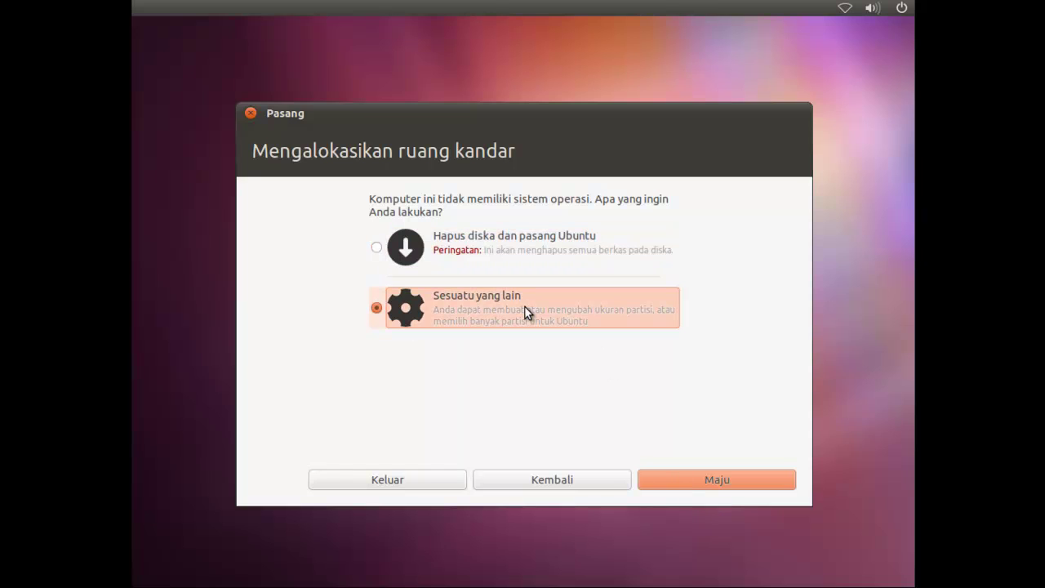
{"action": "left_click", "coordinate": [683, 481]}
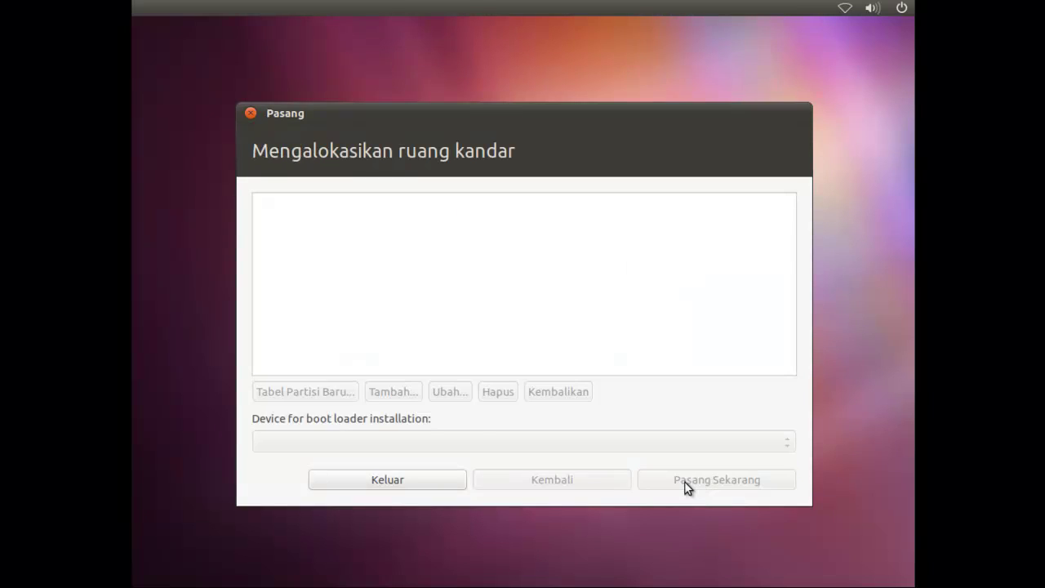
Step: Create a new empty partition table on /dev/sda
{"action": "left_click", "coordinate": [469, 251]}
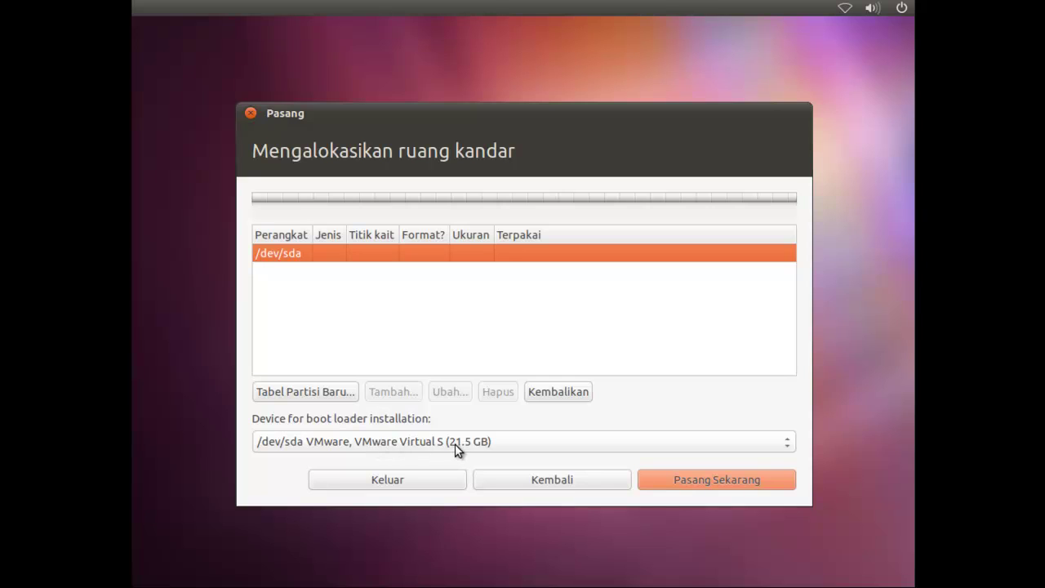
{"action": "left_click", "coordinate": [318, 395]}
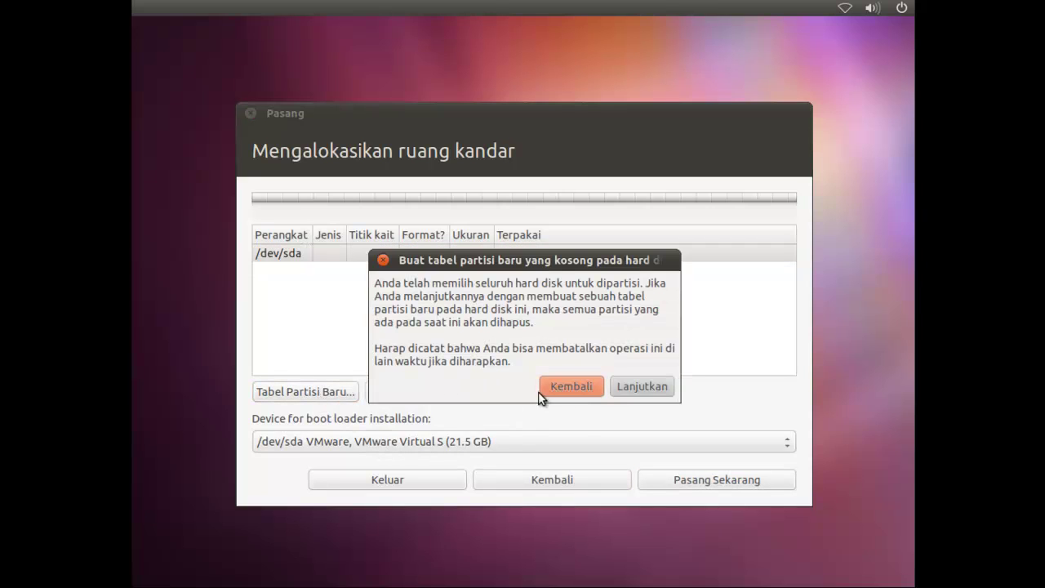
{"action": "left_click", "coordinate": [634, 386]}
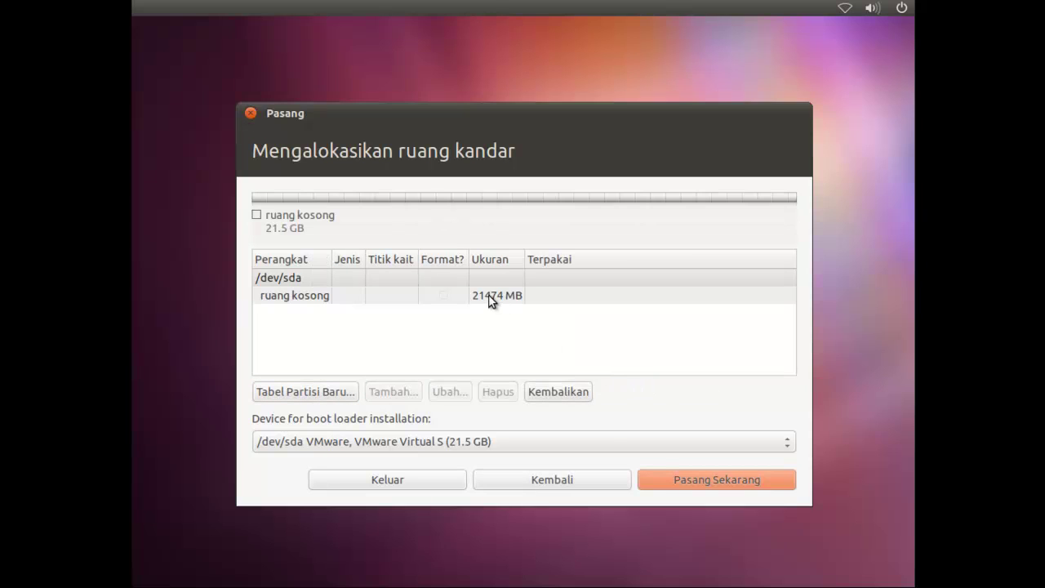
Step: Add a 12500 MB partition mounted at / in the 21474 MB free space
{"action": "left_click", "coordinate": [497, 300]}
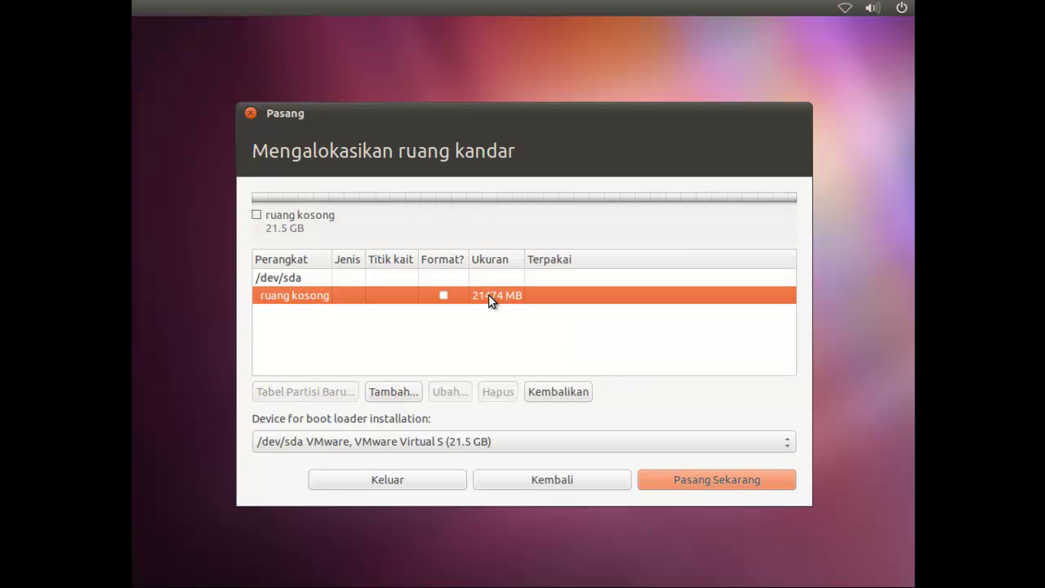
{"action": "left_click", "coordinate": [391, 395]}
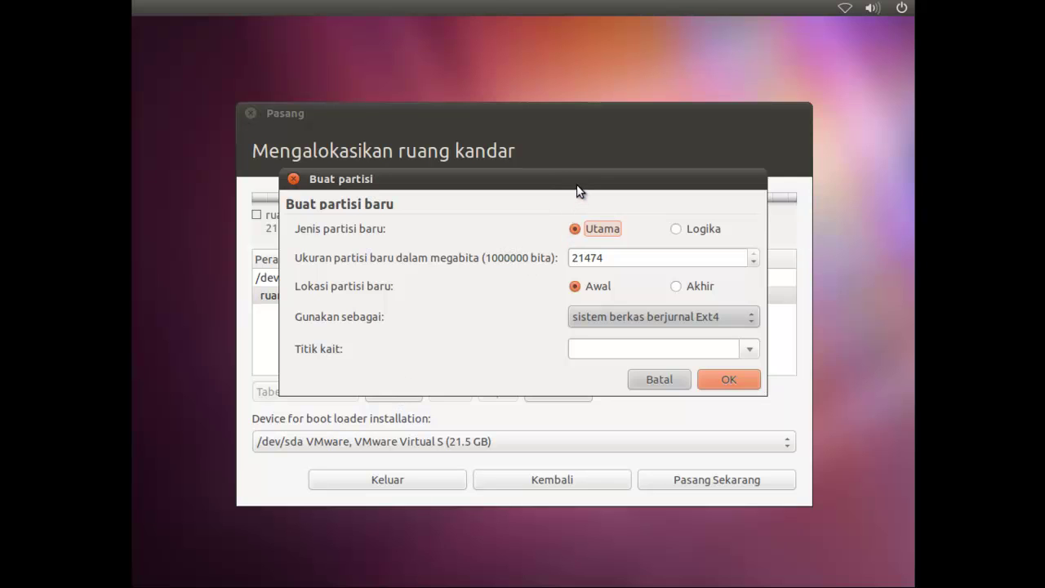
{"action": "left_click_drag", "start_coordinate": [578, 190], "coordinate": [571, 220]}
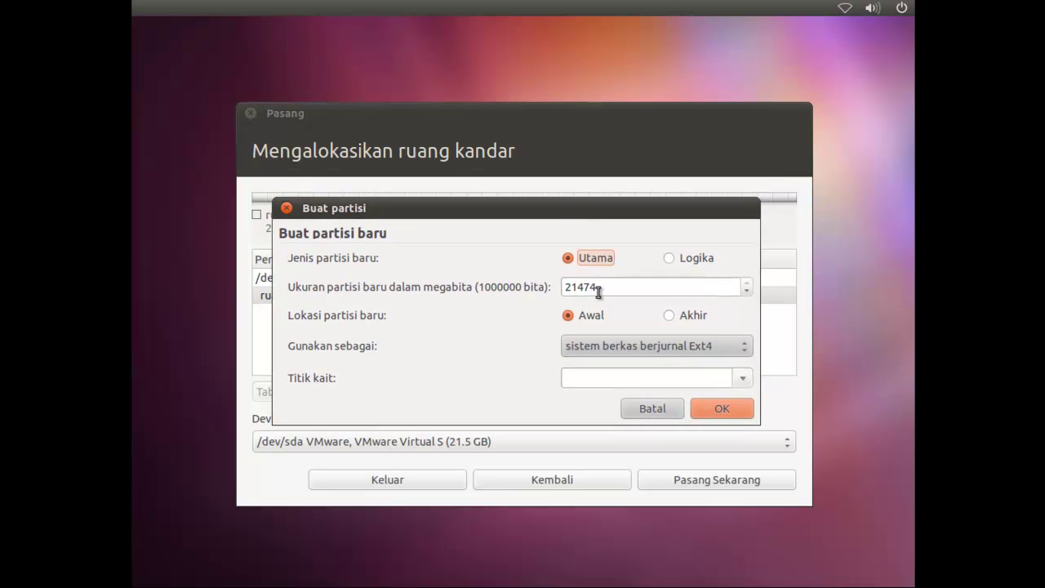
{"action": "left_click_drag", "start_coordinate": [601, 287], "coordinate": [561, 290]}
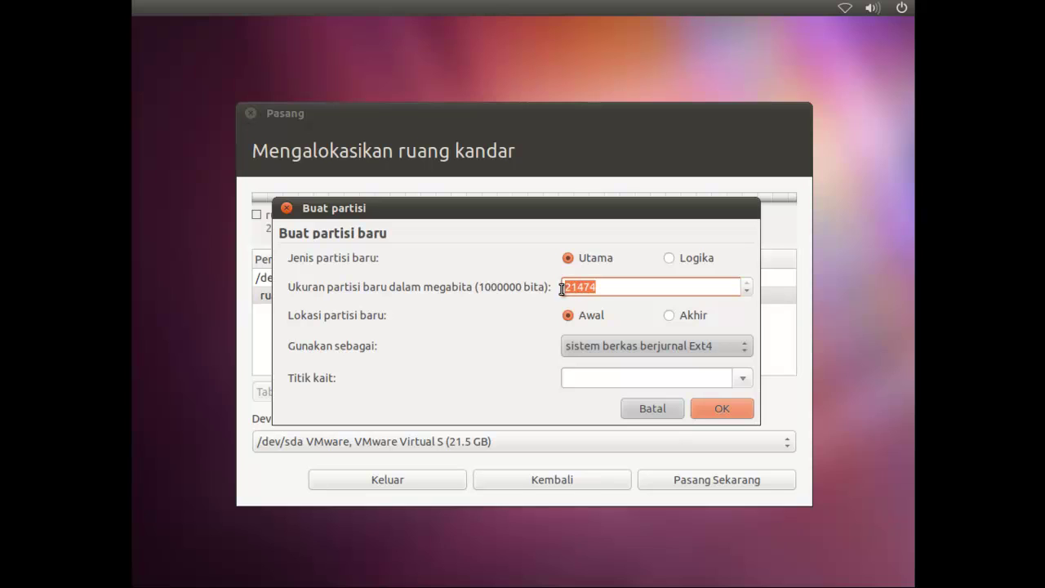
{"action": "type", "text": "12500"}
{"action": "left_click", "coordinate": [741, 377]}
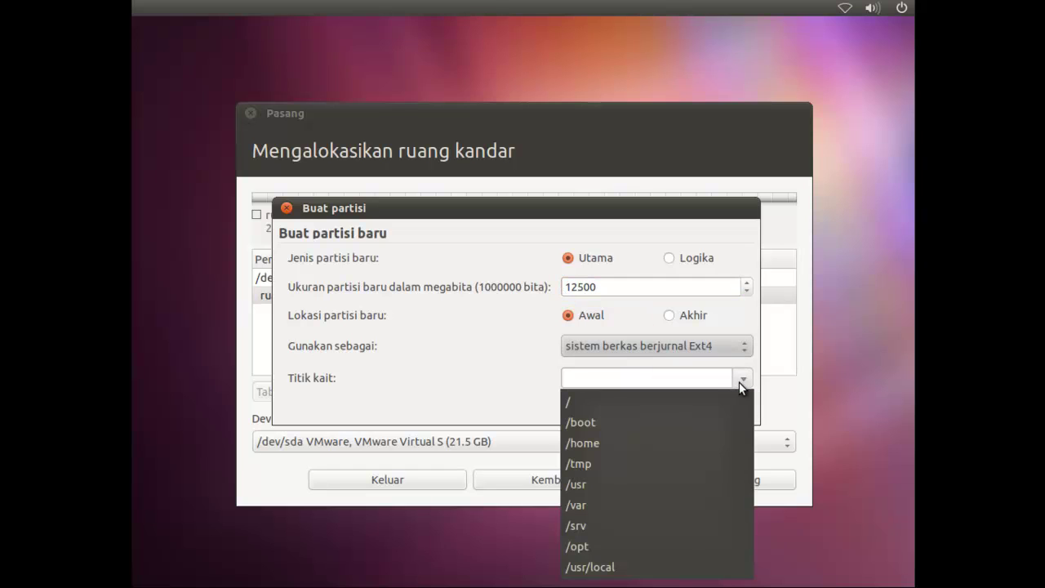
{"action": "left_click", "coordinate": [676, 400]}
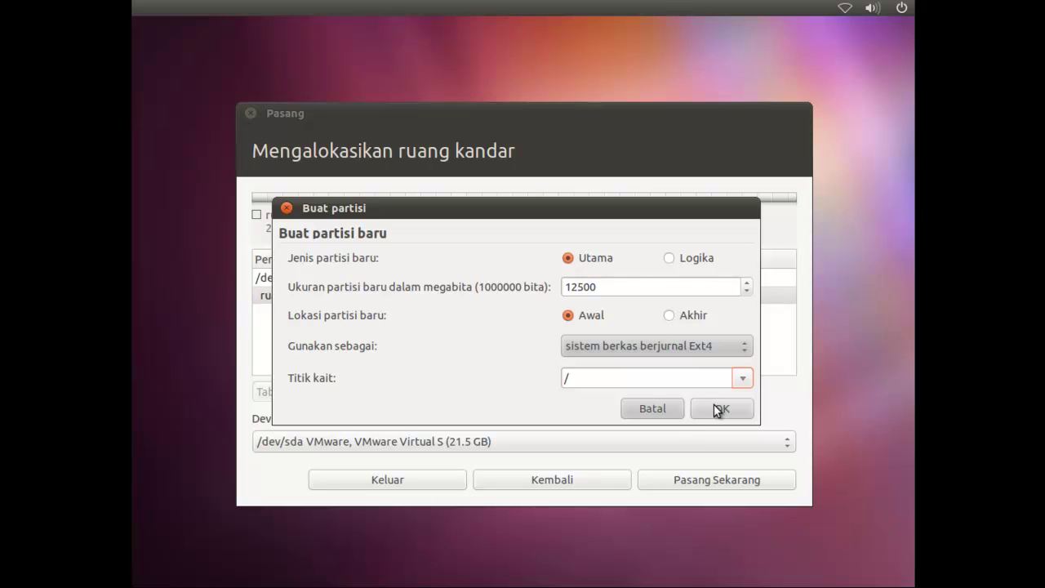
{"action": "left_click", "coordinate": [714, 408]}
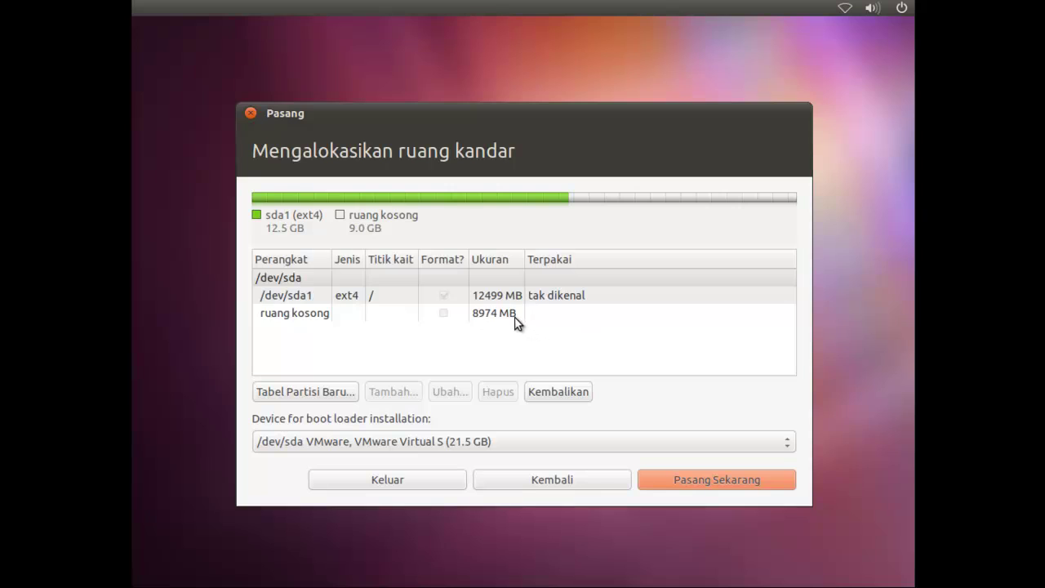
{"action": "left_click", "coordinate": [515, 316]}
Step: Add a 512 MB primary partition used as swap space (ruang swap)
{"action": "left_click", "coordinate": [403, 384]}
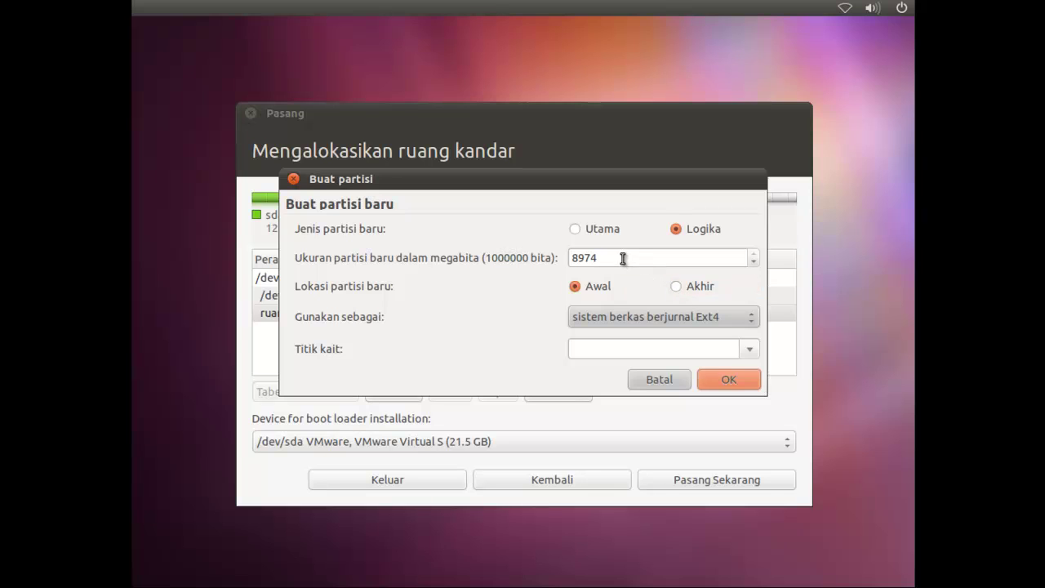
{"action": "left_click_drag", "start_coordinate": [621, 257], "coordinate": [538, 258]}
{"action": "type", "text": "512"}
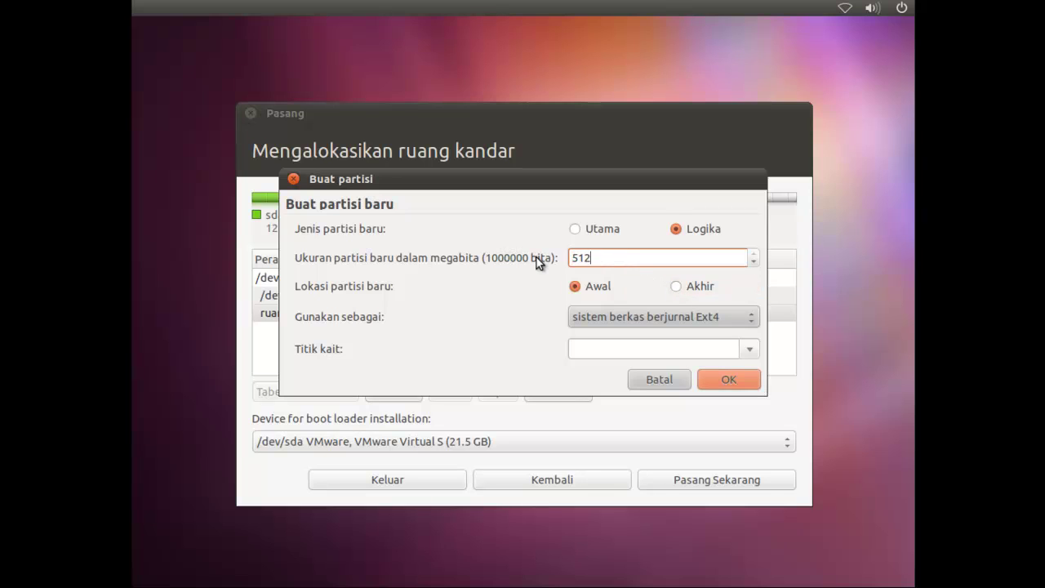
{"action": "left_click", "coordinate": [576, 230]}
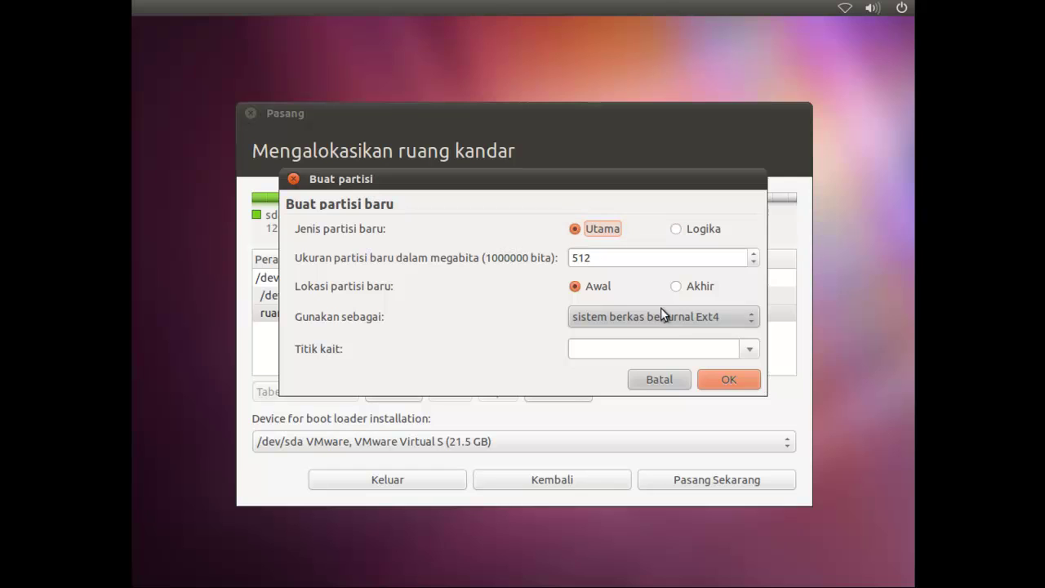
{"action": "left_click", "coordinate": [740, 318]}
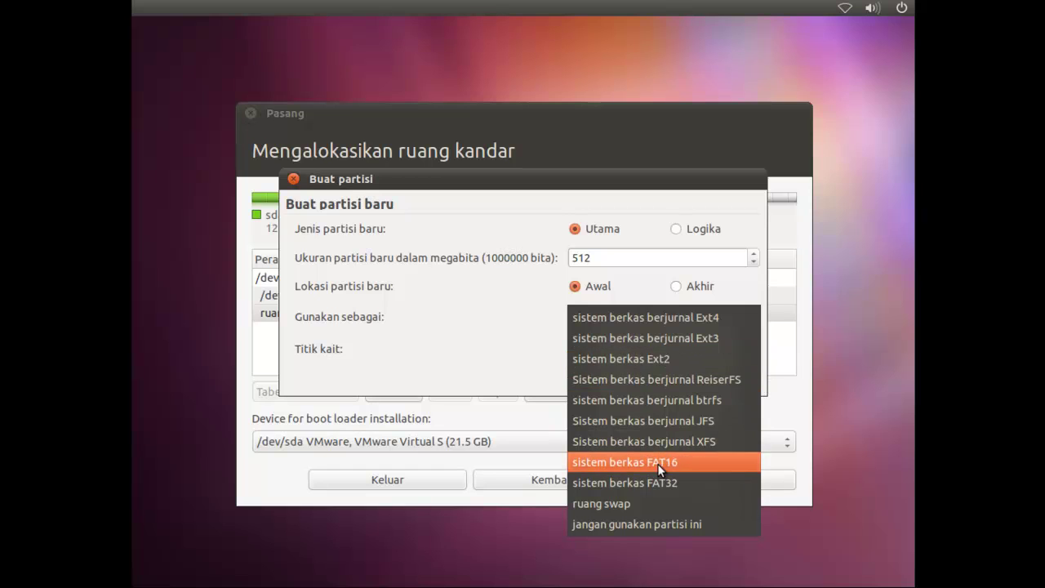
{"action": "left_click", "coordinate": [641, 501]}
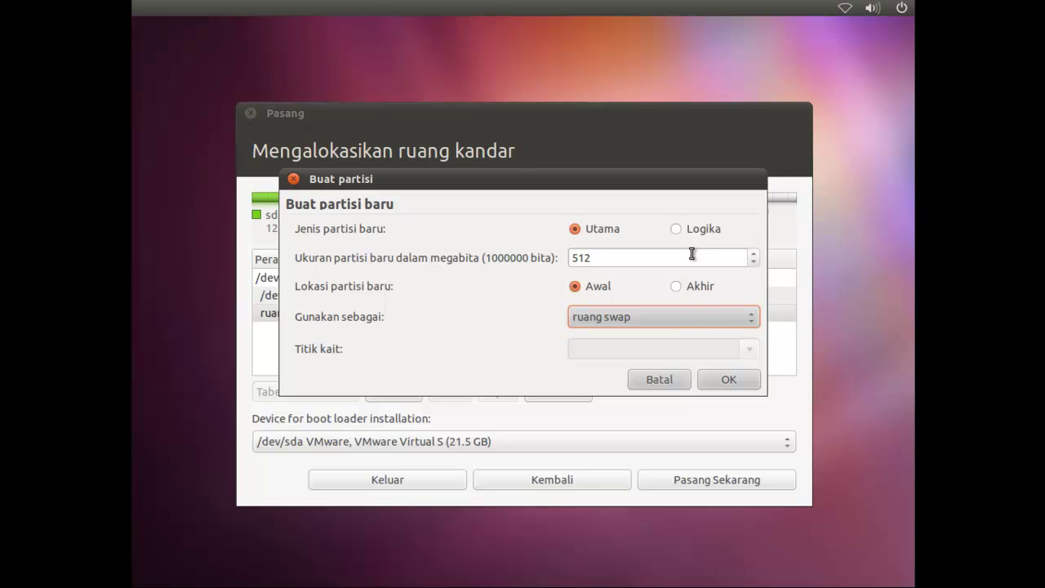
{"action": "left_click", "coordinate": [728, 381]}
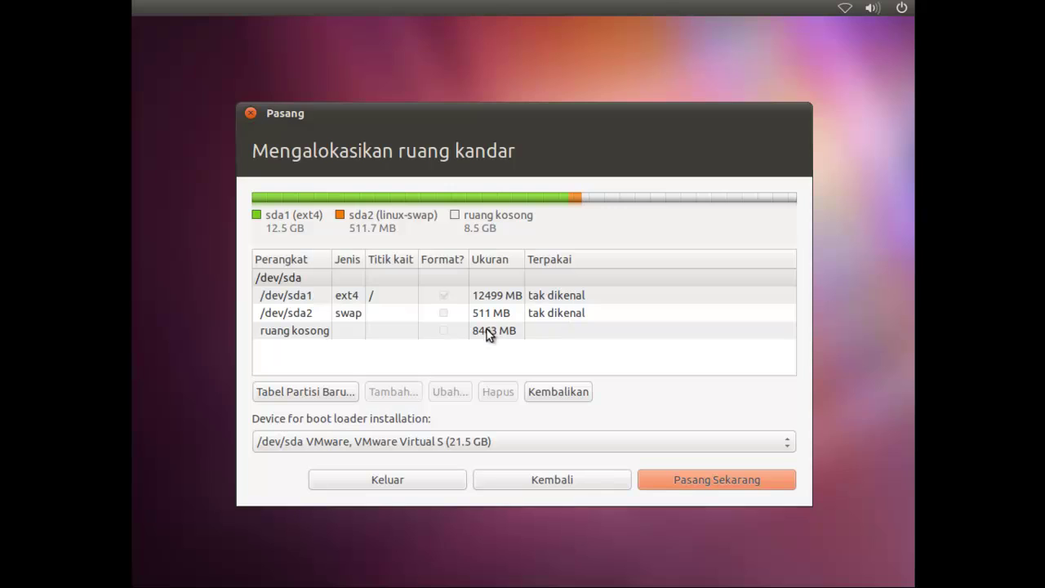
{"action": "left_click", "coordinate": [485, 330]}
Step: Make the remaining 8463 MB a primary Ext4 journaling partition mounted at /home
{"action": "left_click", "coordinate": [401, 395]}
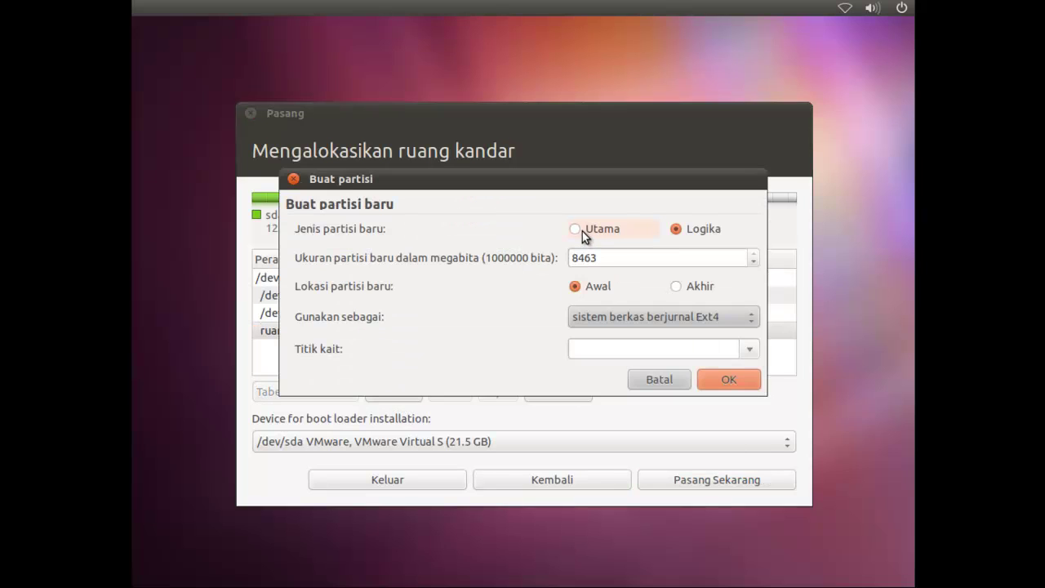
{"action": "left_click", "coordinate": [582, 231]}
{"action": "left_click", "coordinate": [744, 317]}
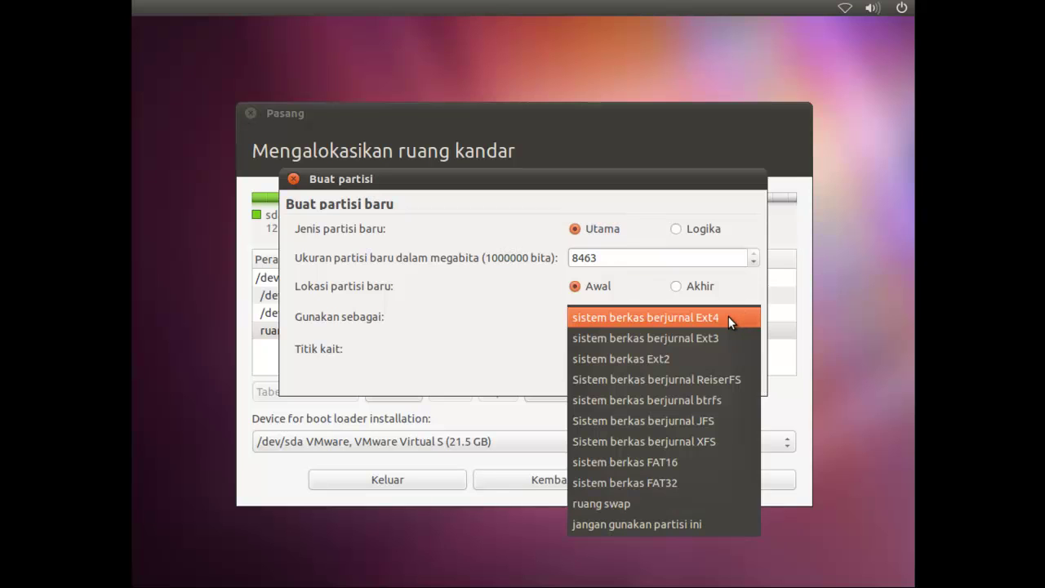
{"action": "left_click", "coordinate": [728, 315]}
{"action": "left_click", "coordinate": [751, 349]}
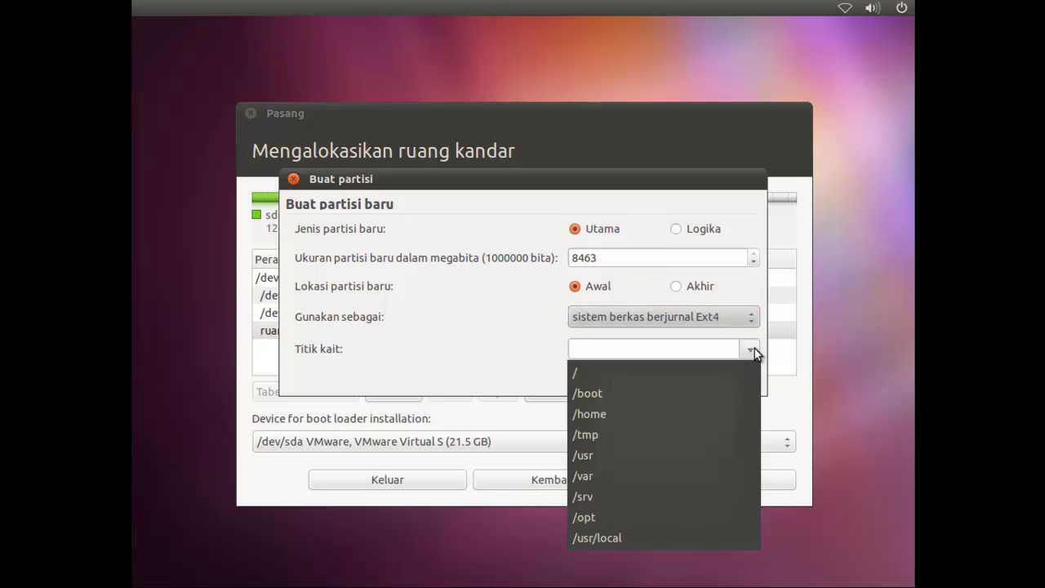
{"action": "left_click", "coordinate": [641, 414]}
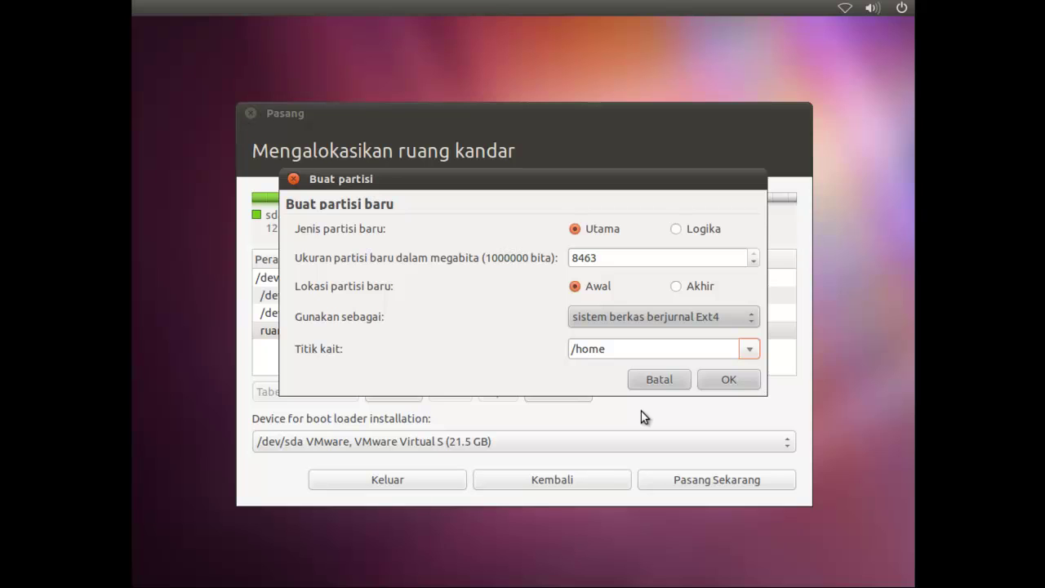
{"action": "left_click", "coordinate": [749, 351]}
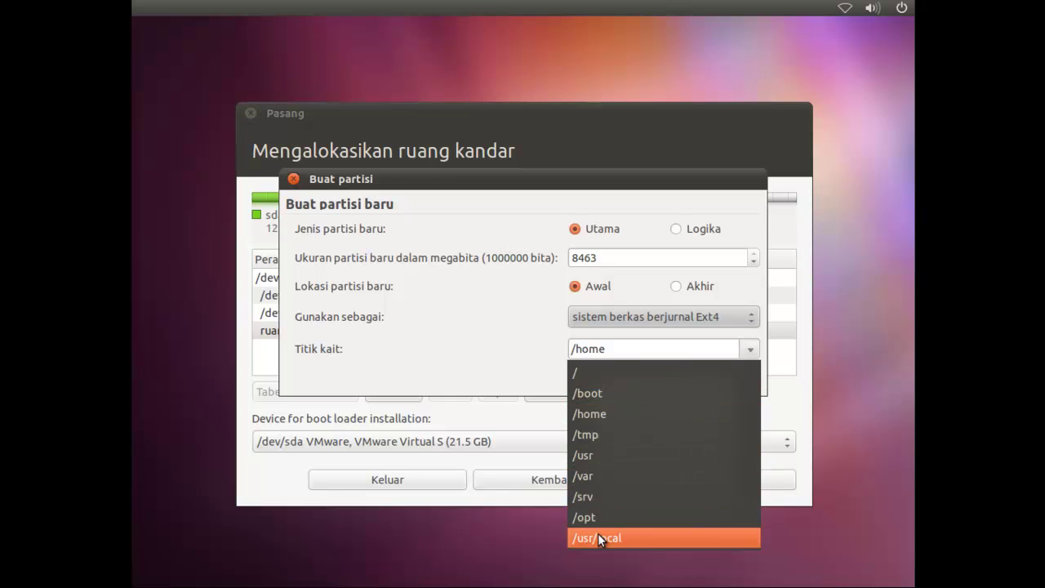
{"action": "left_click", "coordinate": [607, 419]}
{"action": "left_click", "coordinate": [727, 318]}
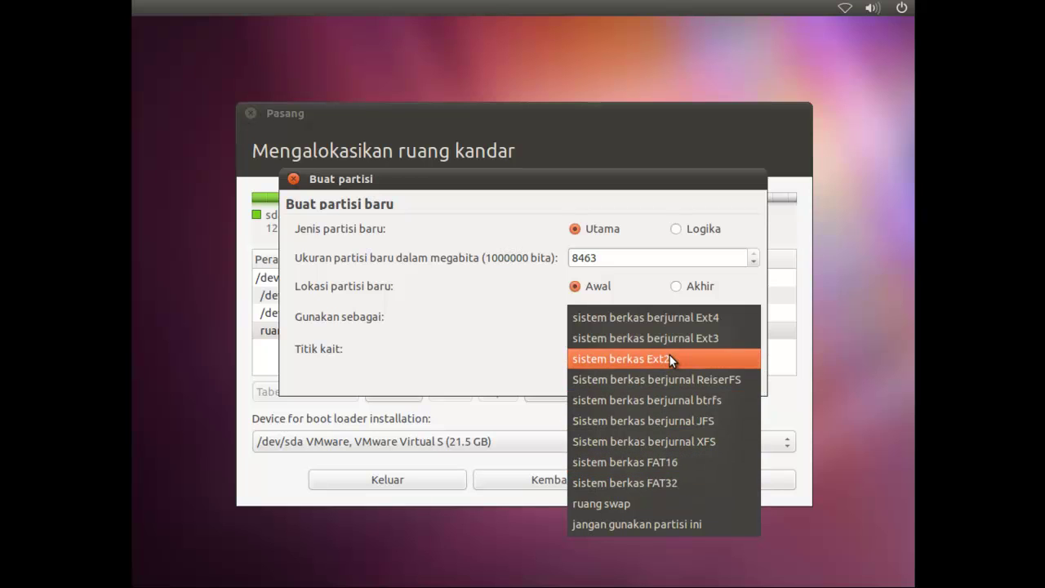
{"action": "left_click", "coordinate": [685, 321]}
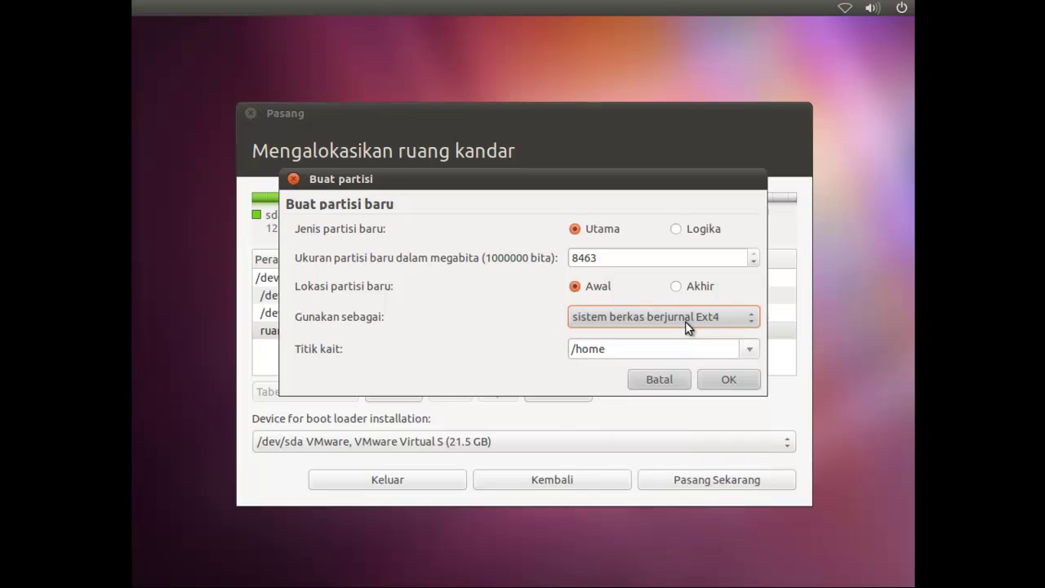
{"action": "left_click", "coordinate": [728, 381]}
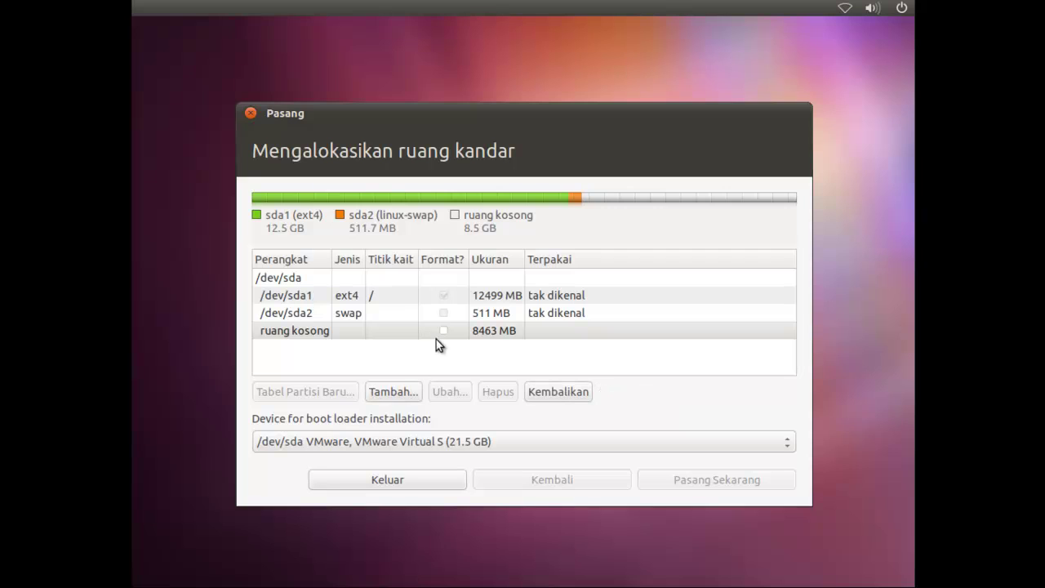
Step: Start installing with the root, swap and /home layout, accepting the USA keyboard layout
{"action": "left_click", "coordinate": [391, 296]}
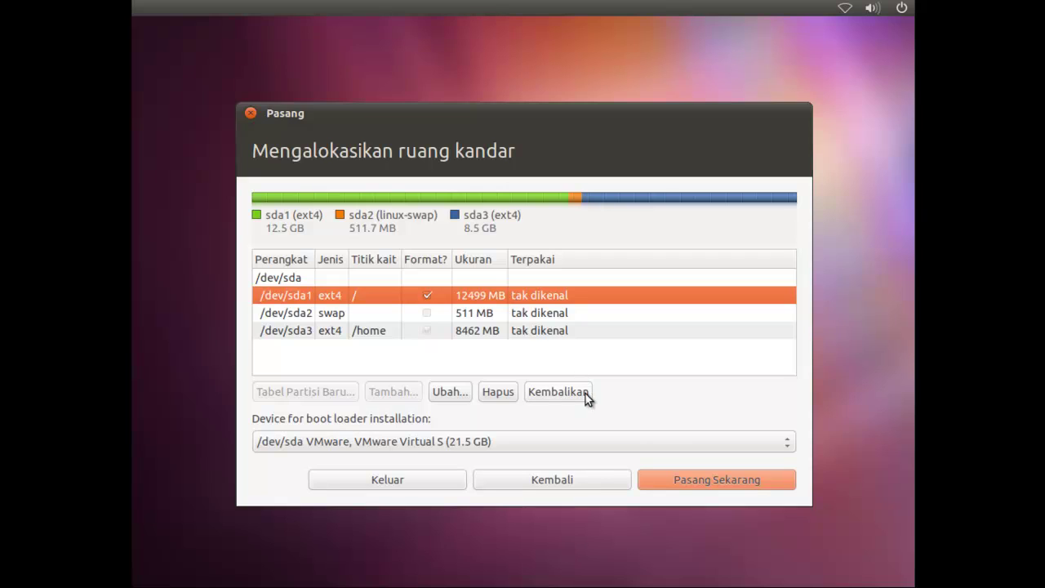
{"action": "left_click", "coordinate": [699, 480]}
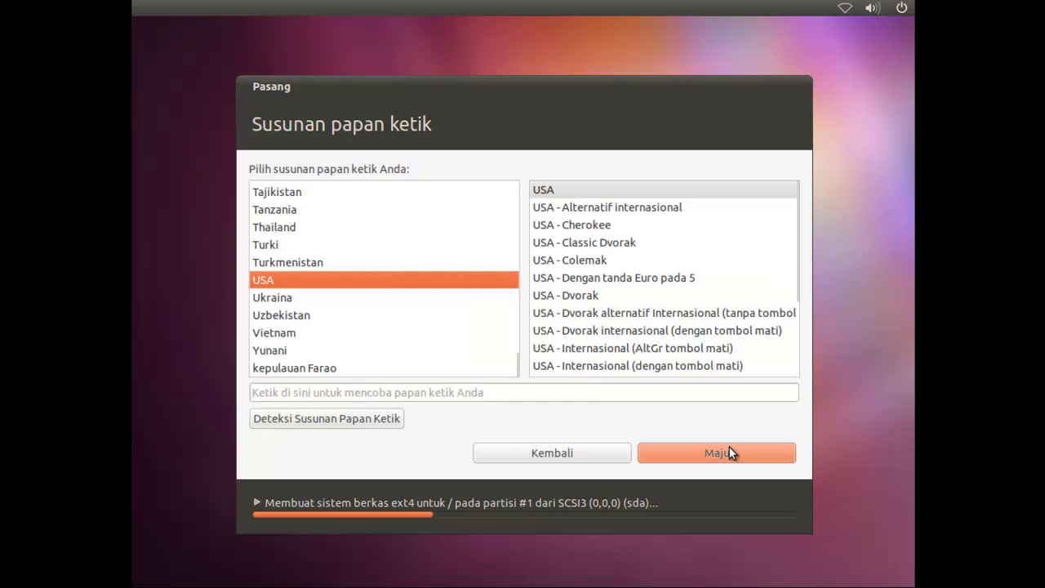
{"action": "left_click", "coordinate": [716, 451]}
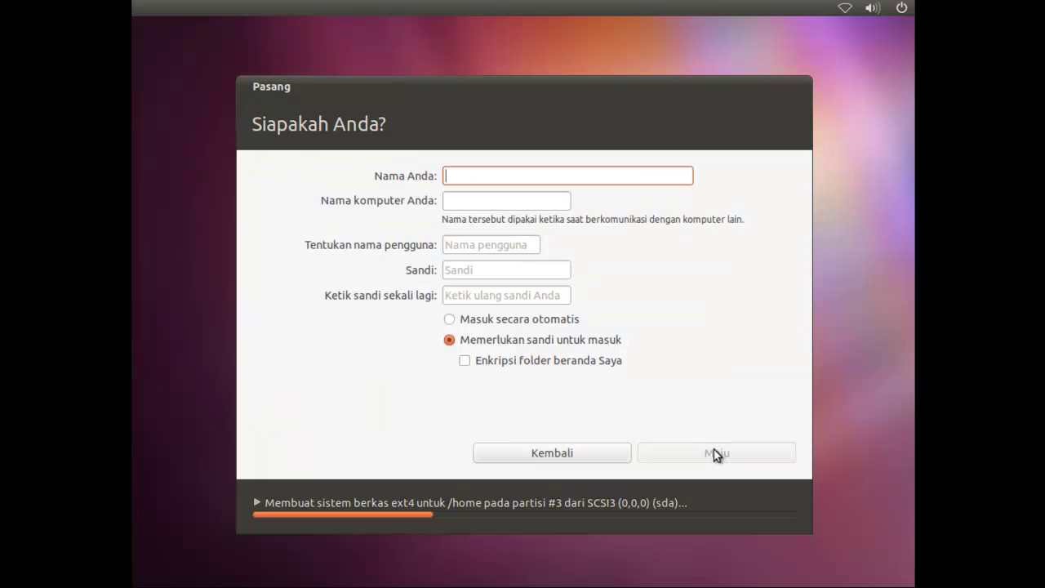
Step: Enter the user's full name and a lowercase username
{"action": "type", "text": "R"}
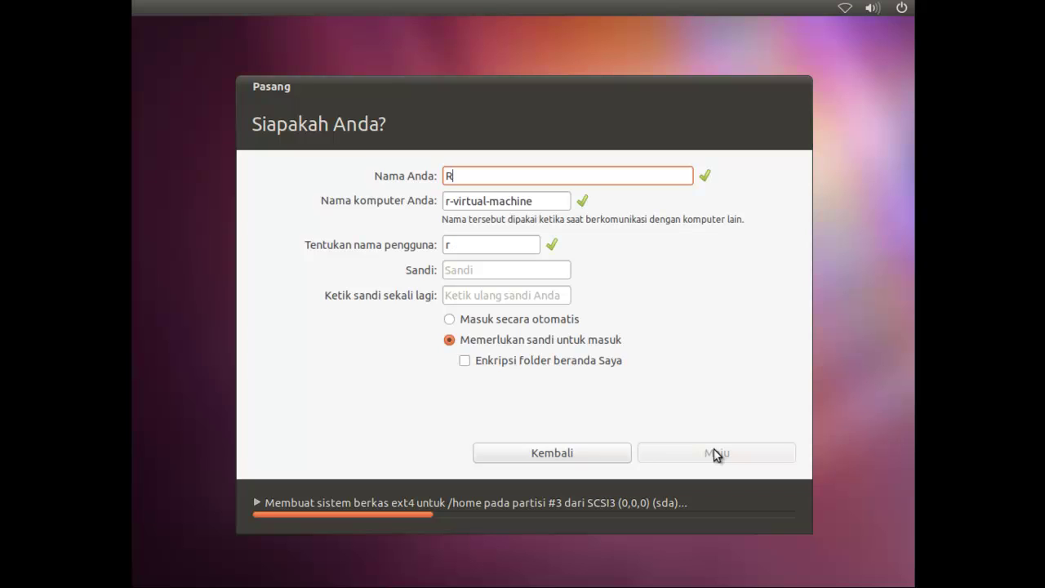
{"action": "type", "text": " Hani Prasetya"}
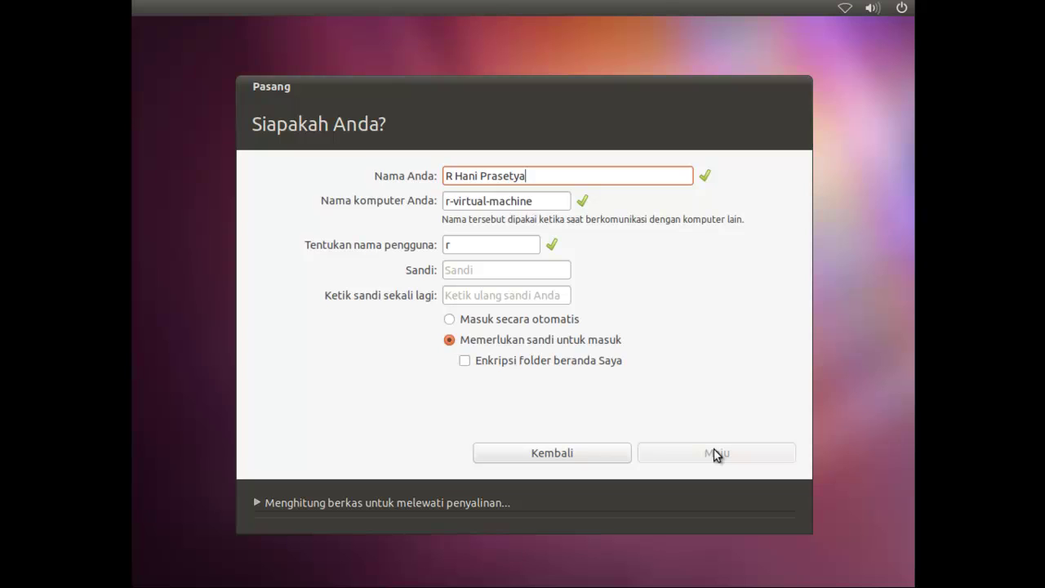
{"action": "key", "text": "Tab"}
{"action": "key", "text": "Tab"}
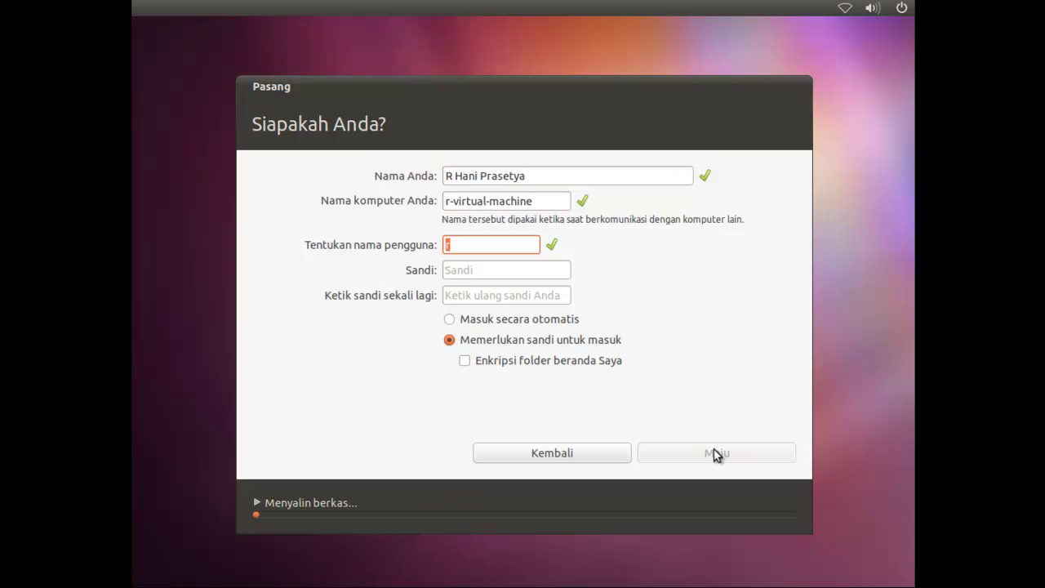
{"action": "type", "text": "DJ"}
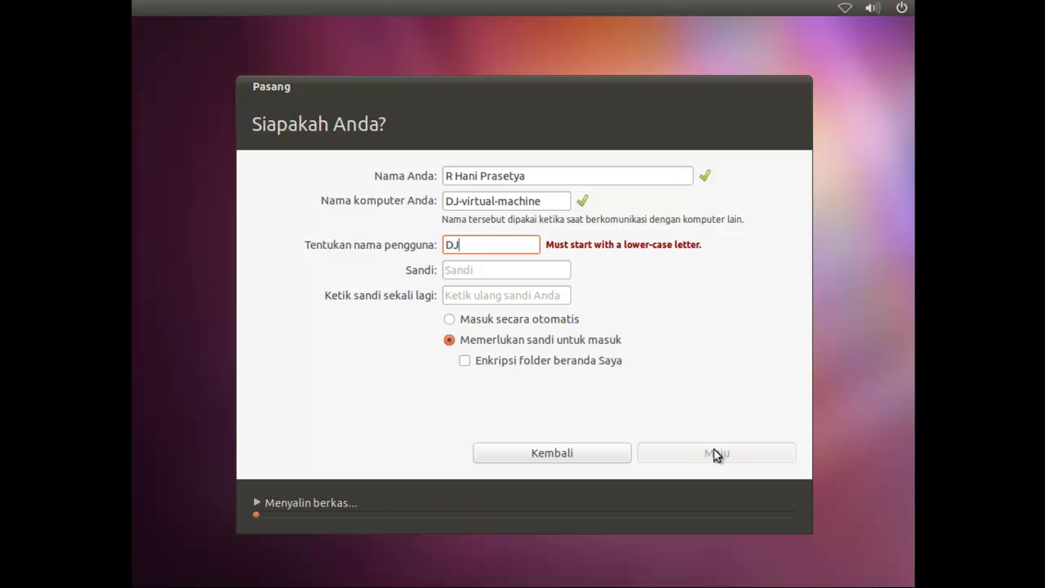
{"action": "type", "text": "Hani"}
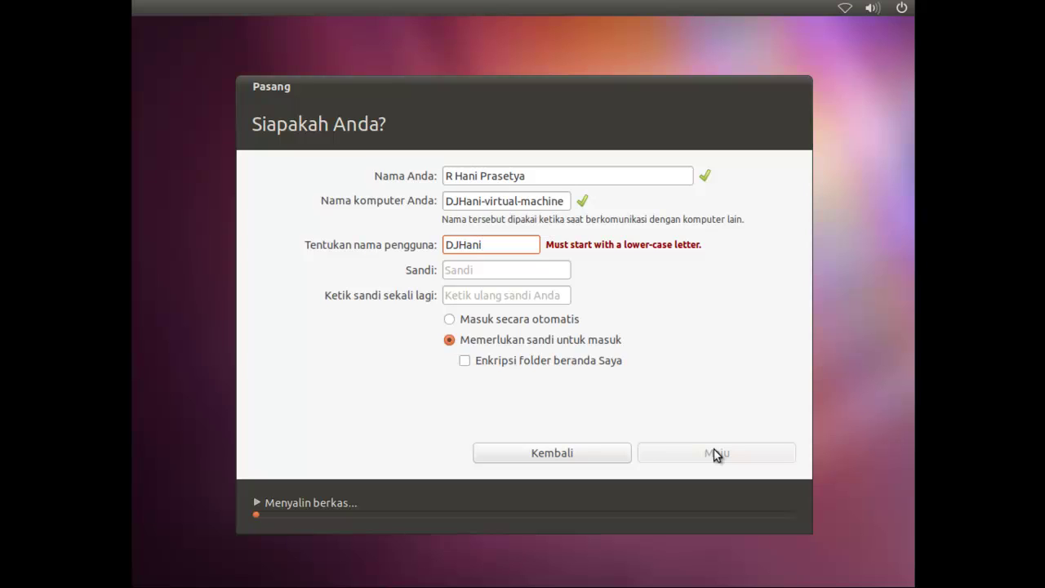
{"action": "key", "text": "BackSpace"}
{"action": "key", "text": "BackSpace"}
{"action": "key", "text": "BackSpace"}
{"action": "key", "text": "BackSpace"}
{"action": "key", "text": "BackSpace"}
{"action": "key", "text": "BackSpace"}
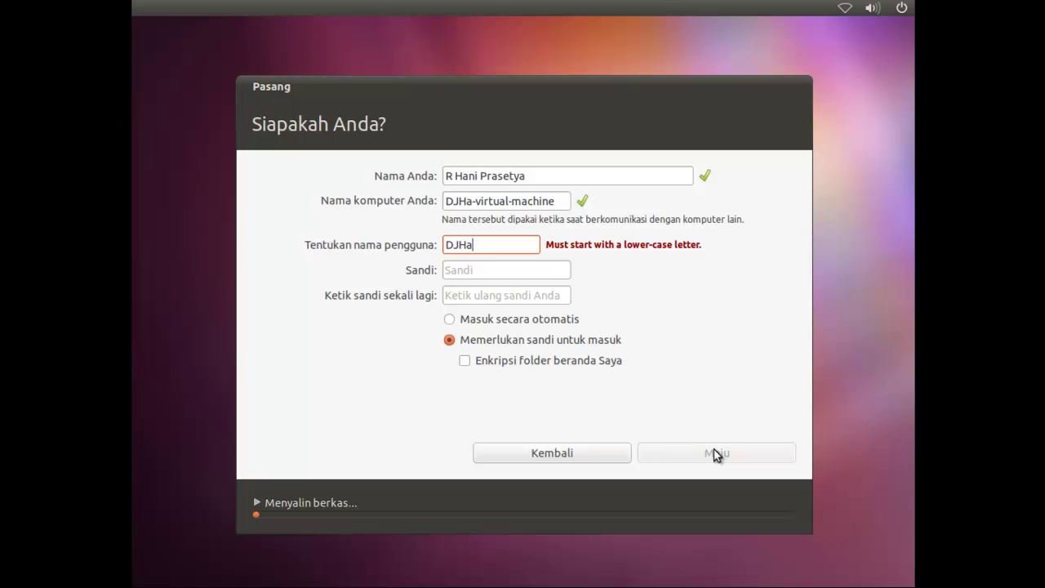
{"action": "type", "text": "djhani"}
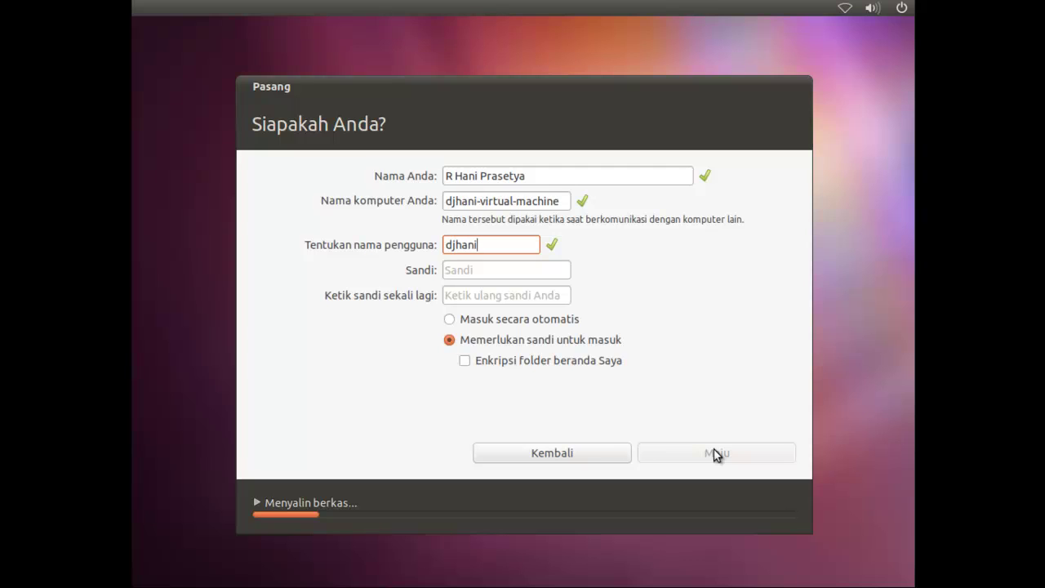
Step: Set an eight-character password, confirm it in the second field, and continue
{"action": "key", "text": "Tab"}
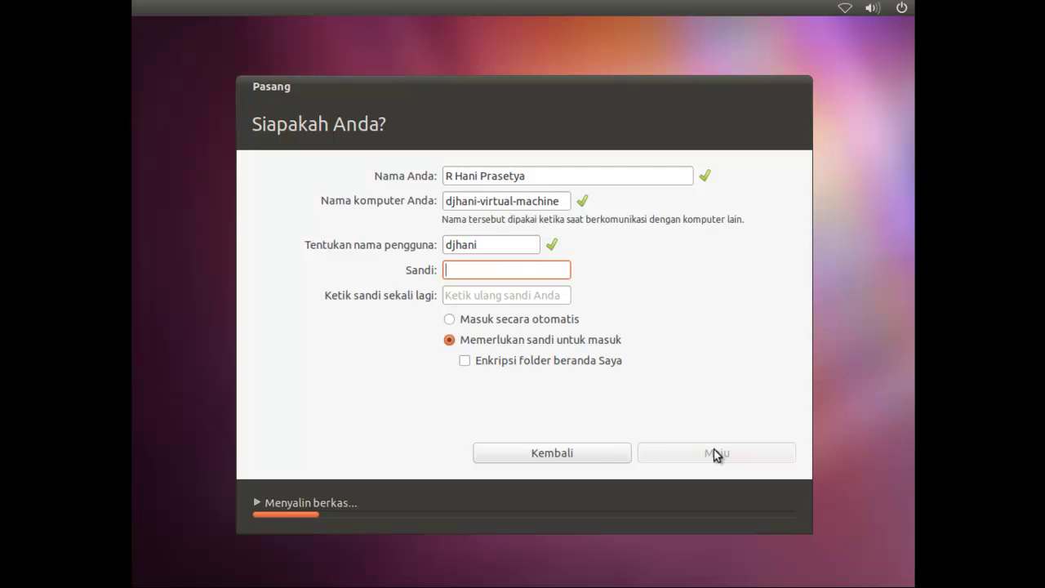
{"action": "type", "text": "****"}
{"action": "key", "text": "Tab"}
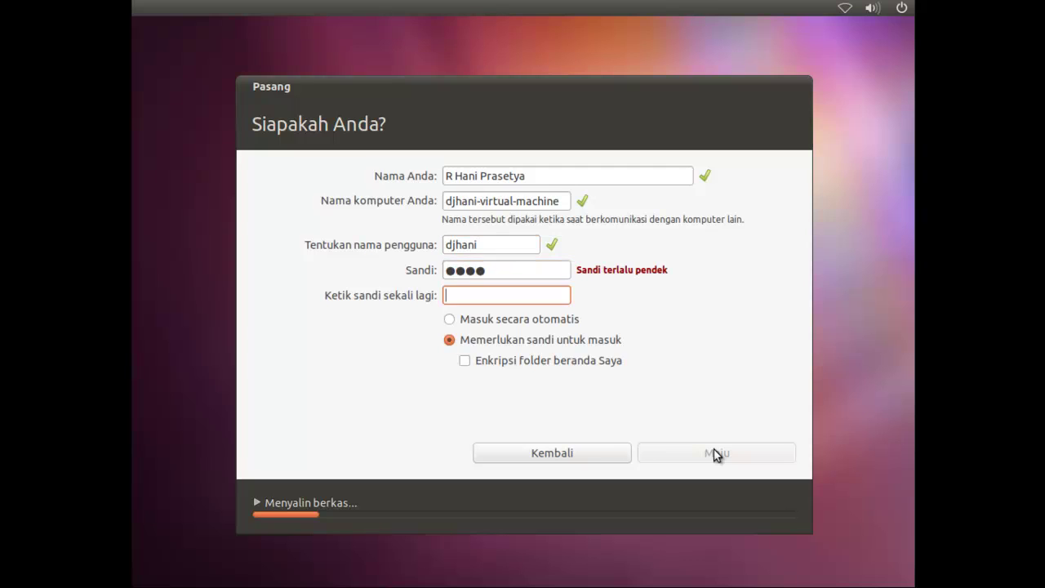
{"action": "type", "text": "*"}
{"action": "key", "text": "BackSpace"}
{"action": "type", "text": "****"}
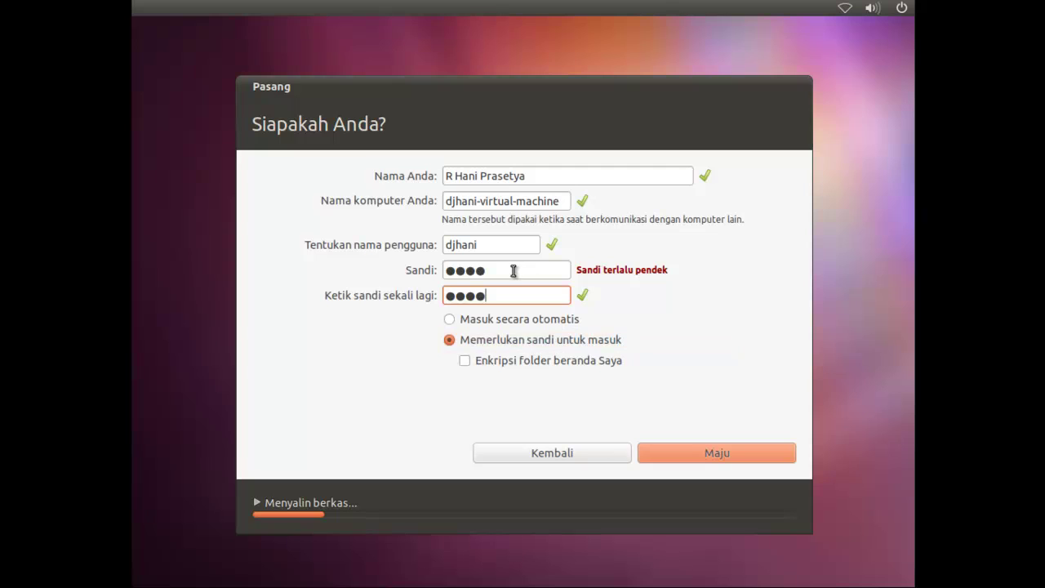
{"action": "left_click_drag", "start_coordinate": [501, 270], "coordinate": [428, 268]}
{"action": "type", "text": "******"}
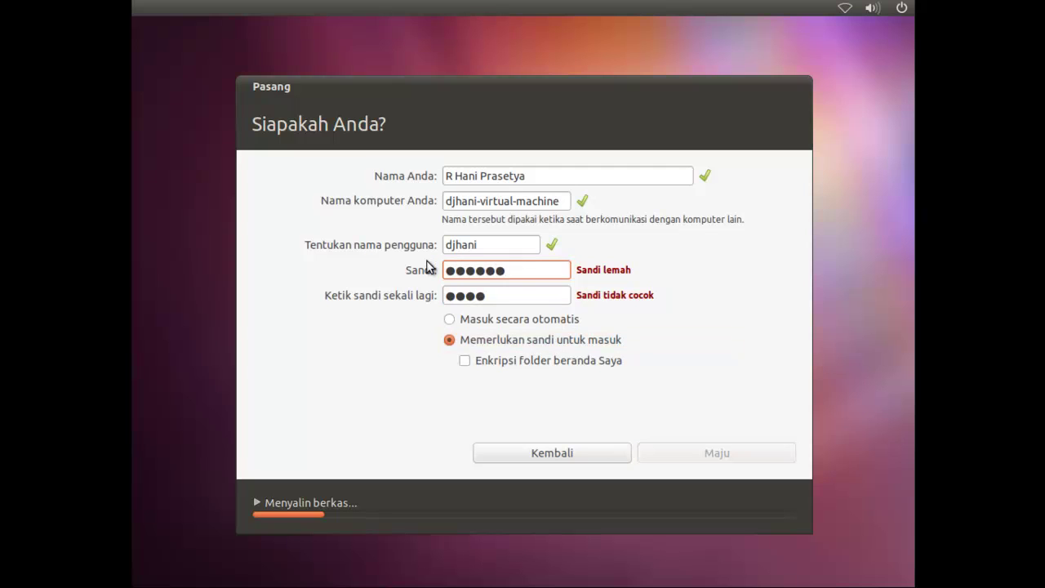
{"action": "key", "text": "BackSpace"}
{"action": "key", "text": "BackSpace"}
{"action": "key", "text": "BackSpace"}
{"action": "key", "text": "BackSpace"}
{"action": "key", "text": "BackSpace"}
{"action": "key", "text": "BackSpace"}
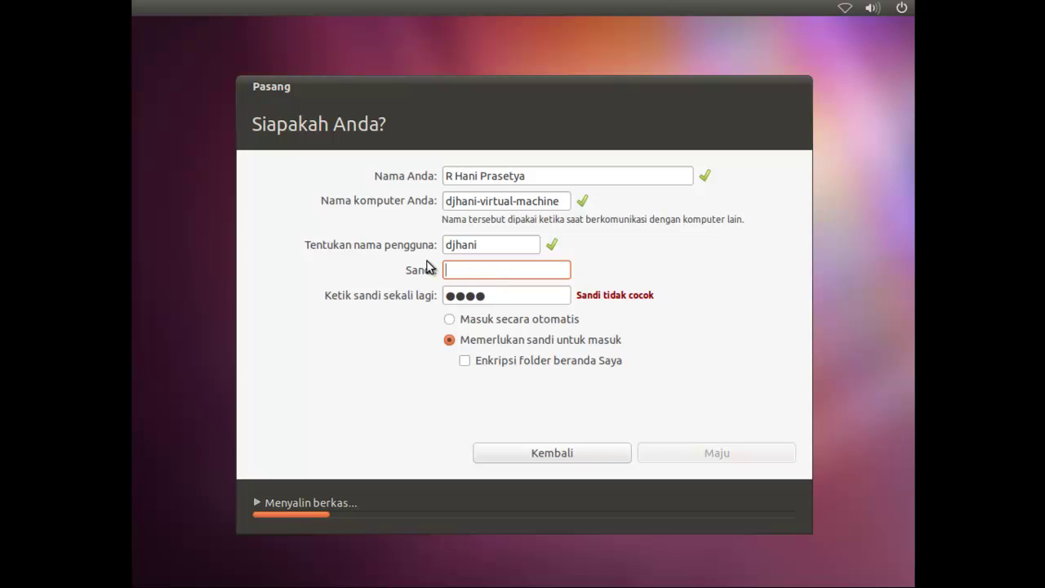
{"action": "type", "text": "********"}
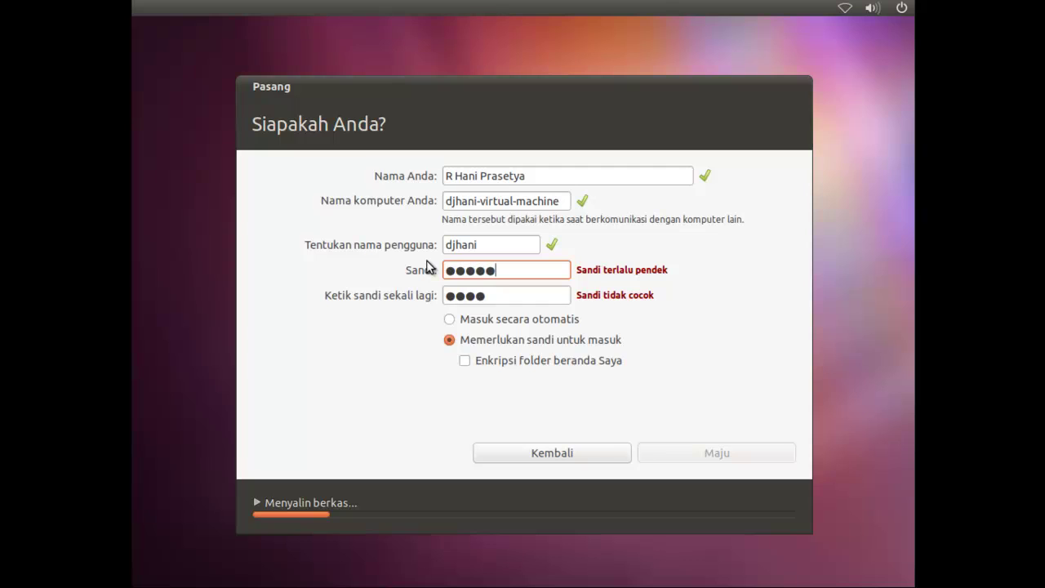
{"action": "key", "text": "Tab"}
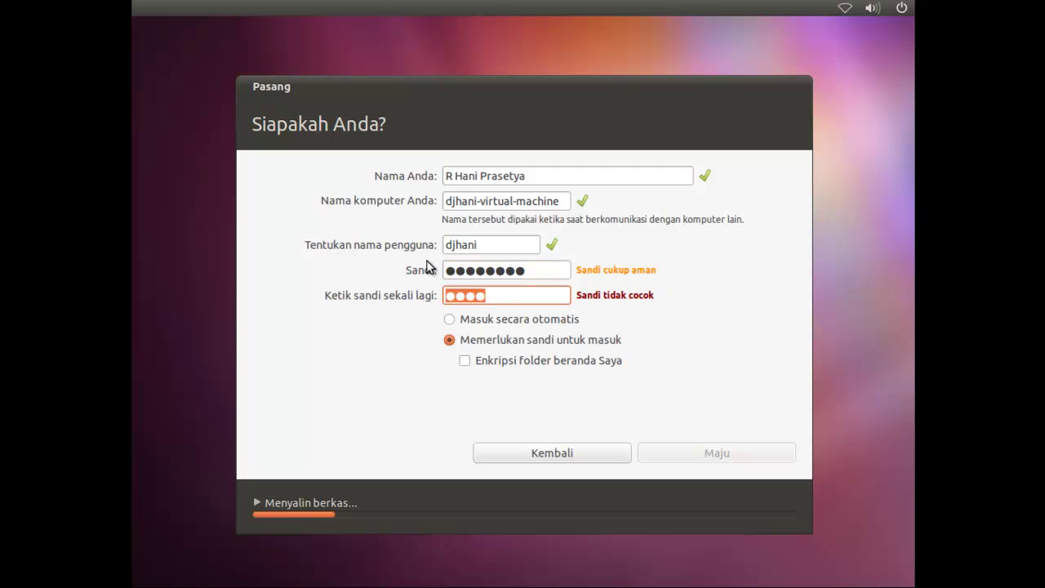
{"action": "type", "text": "********"}
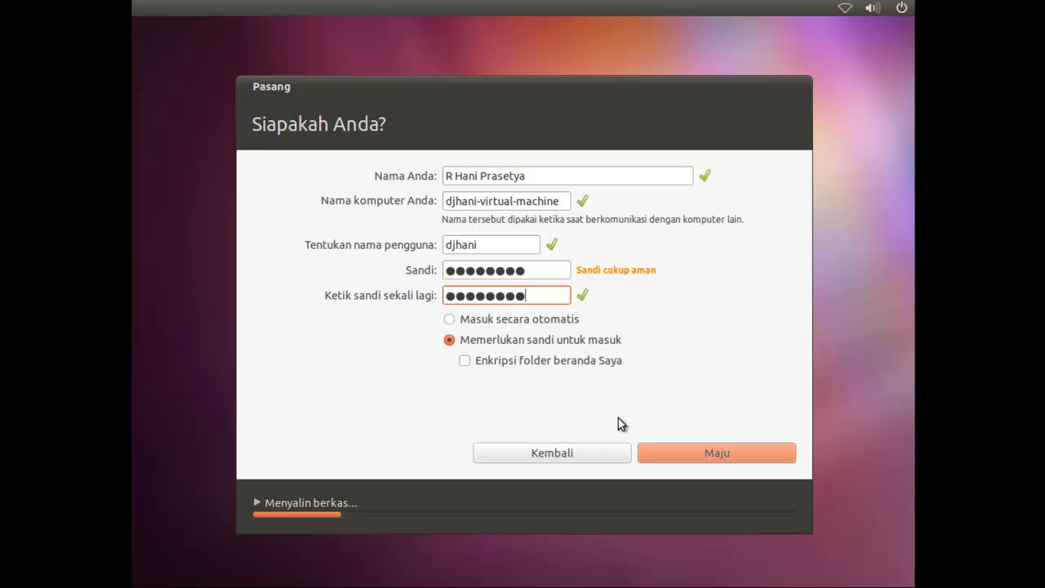
{"action": "left_click", "coordinate": [705, 456]}
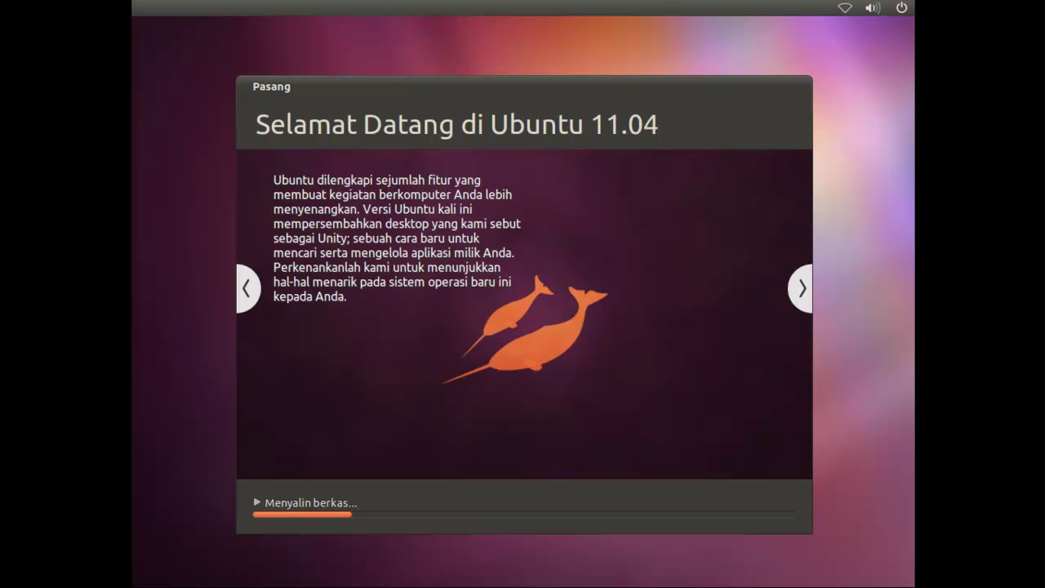
Step: Wait through the Ubuntu 11.04 slideshow until the 'Pemasangan Selesai' restart dialog appears
{"action": "left_click", "coordinate": [832, 364]}
{"action": "left_click", "coordinate": [881, 429]}
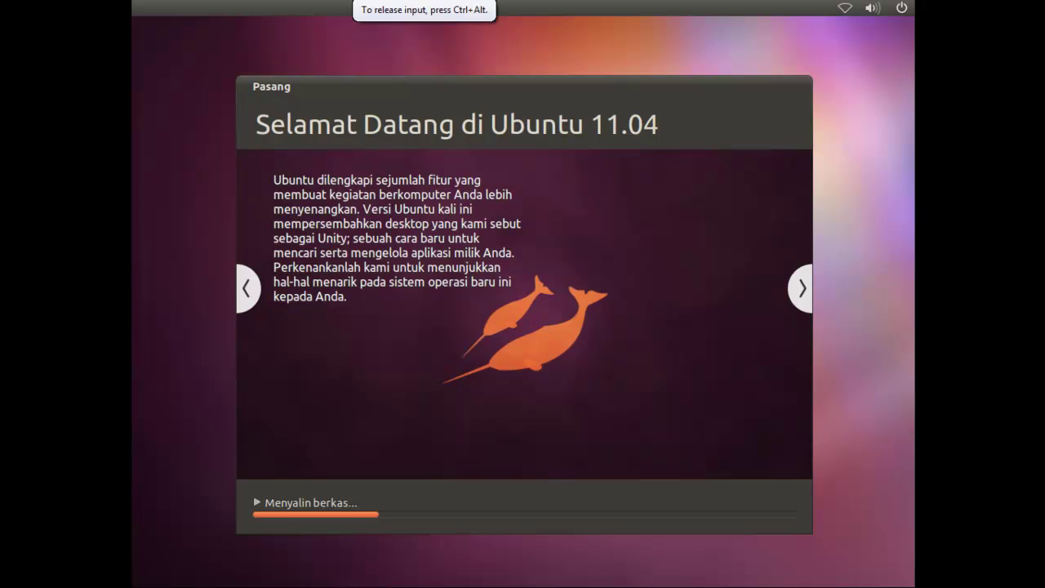
{"action": "key", "text": "ctrl+alt"}
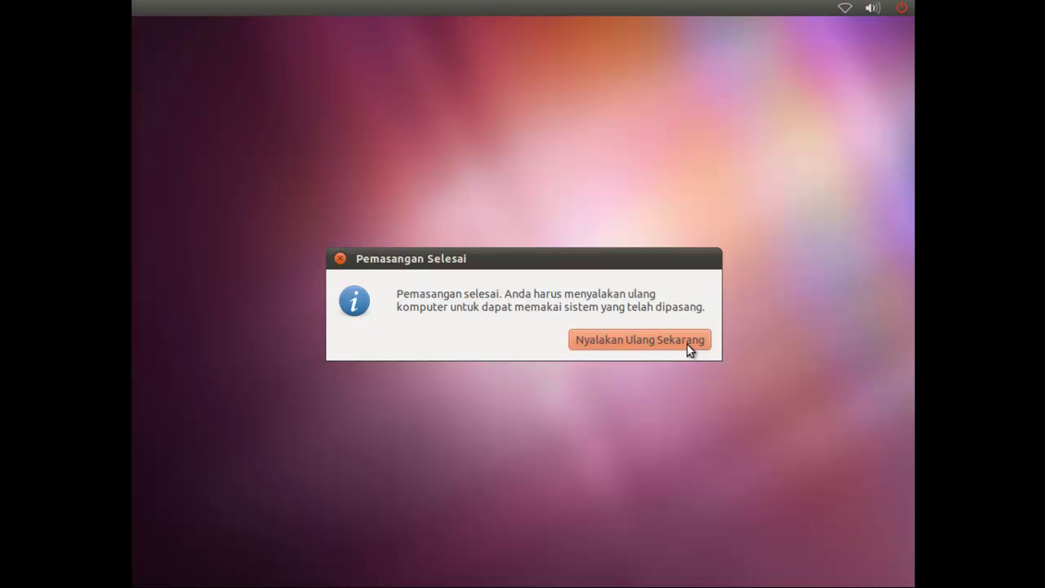
Step: Restart the newly installed Ubuntu from the installation-complete dialog and wait for the login screen
{"action": "left_click", "coordinate": [688, 349]}
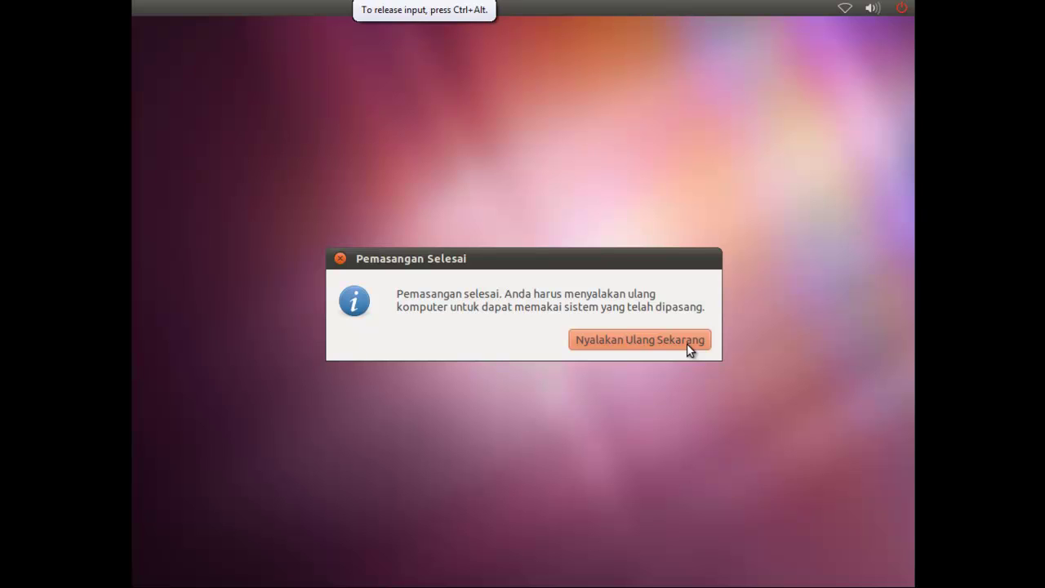
{"action": "key", "text": "ctrl+alt"}
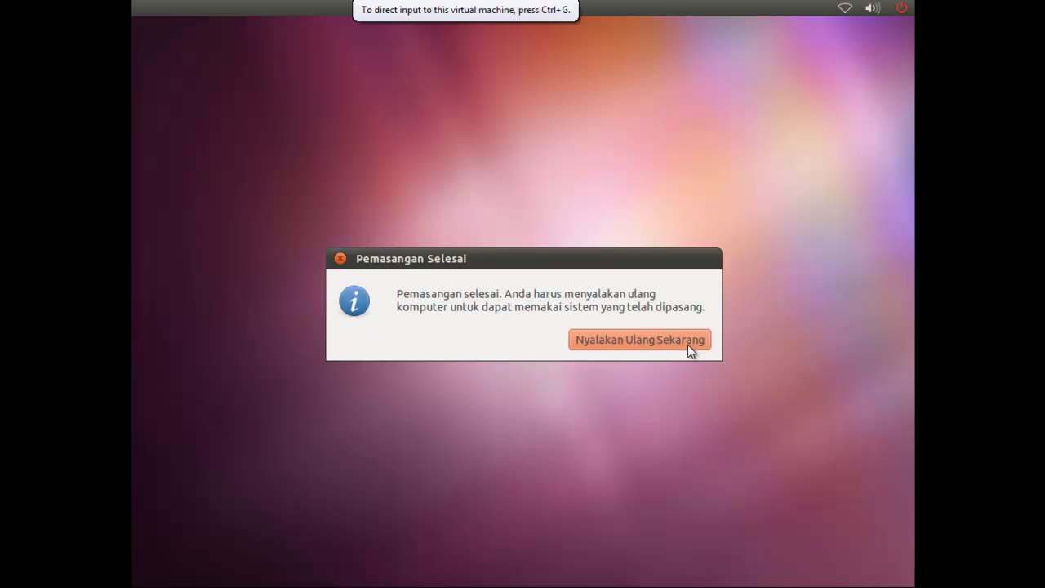
{"action": "left_click", "coordinate": [687, 345]}
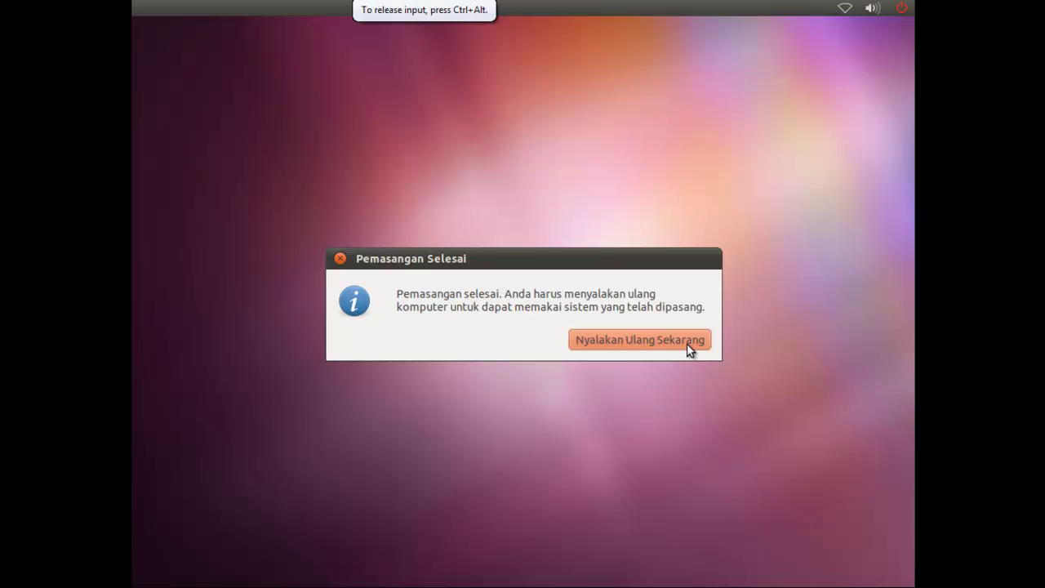
{"action": "left_click", "coordinate": [687, 343]}
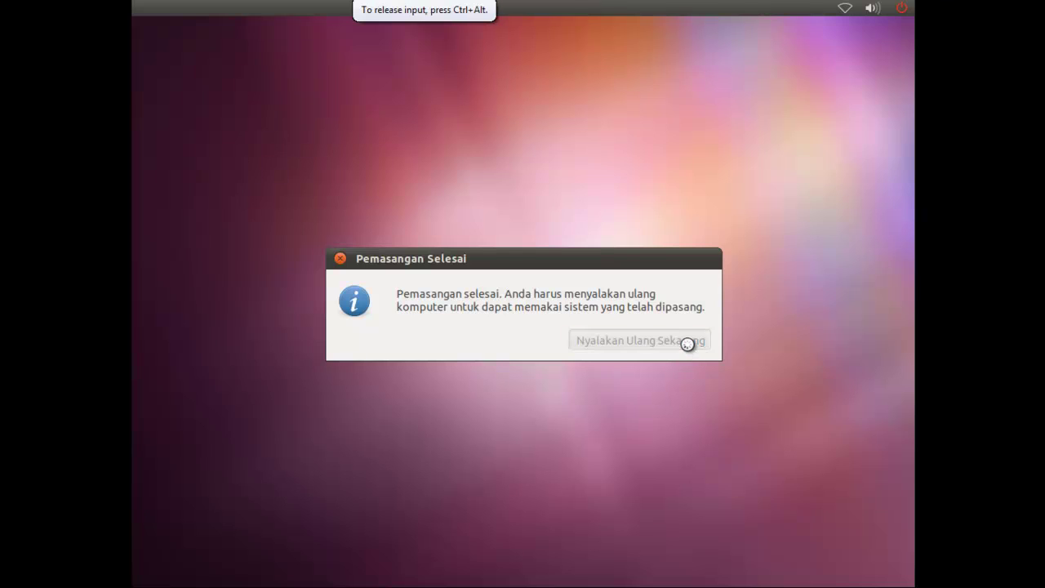
{"action": "key", "text": "ctrl+alt"}
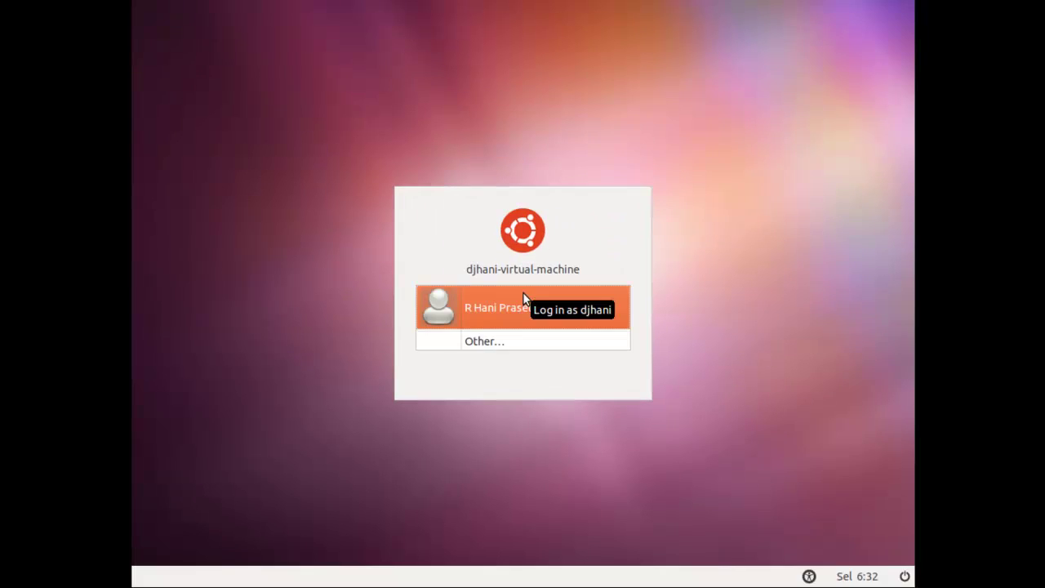
Step: Log in as the newly created user with the account password
{"action": "left_click", "coordinate": [514, 297]}
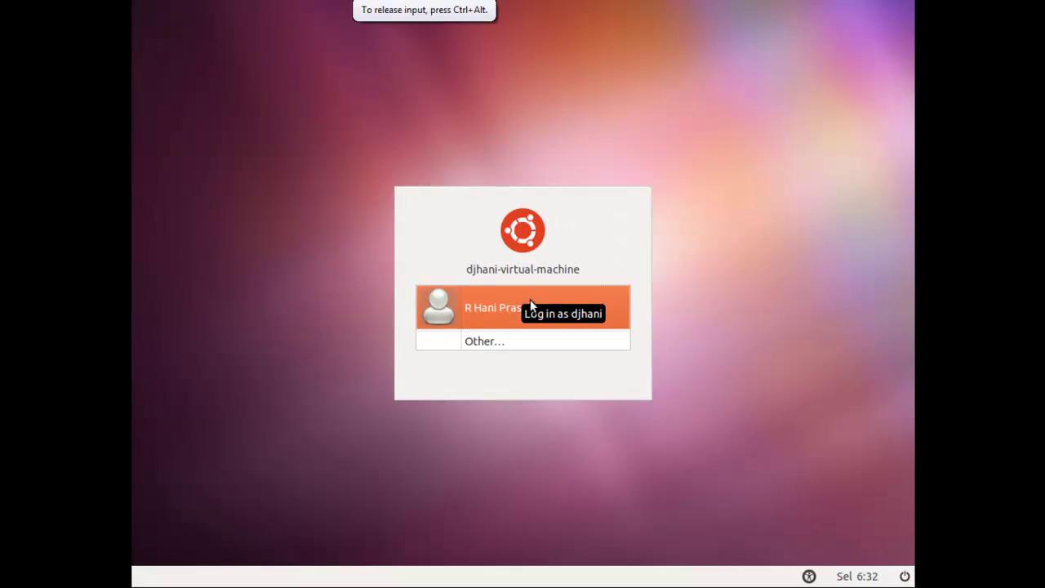
{"action": "left_click", "coordinate": [522, 303]}
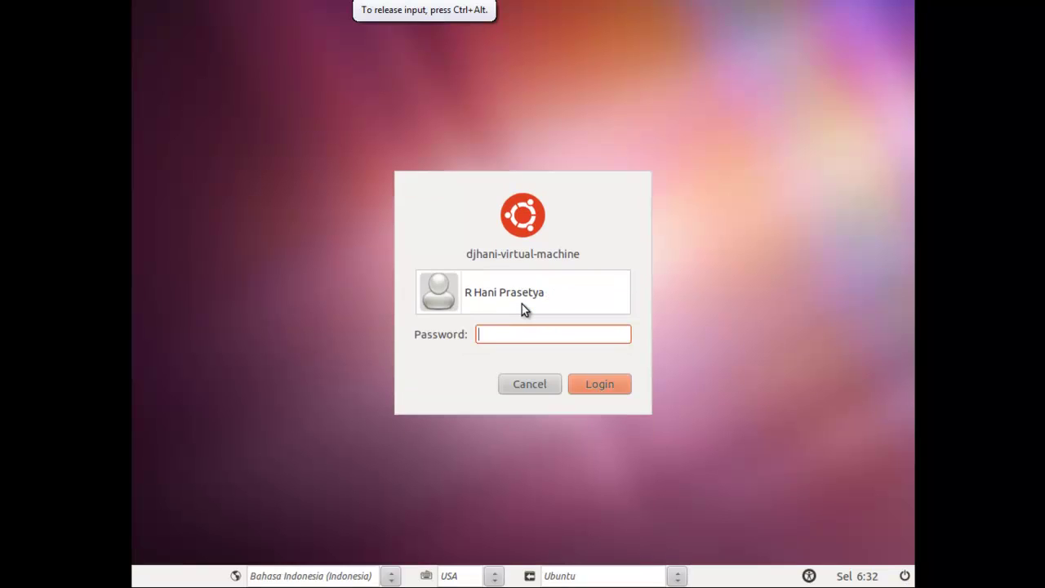
{"action": "type", "text": "********"}
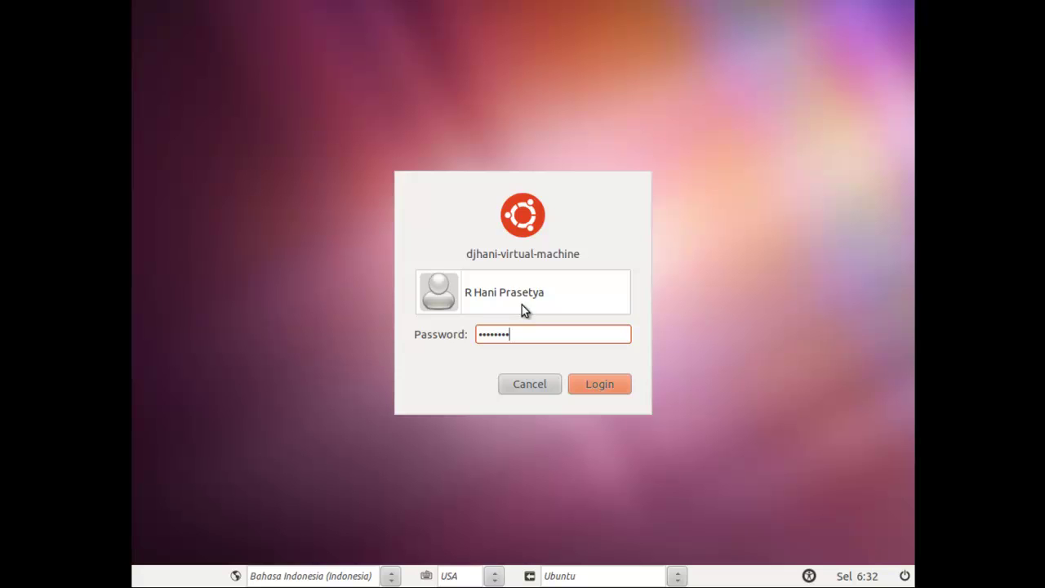
{"action": "left_click", "coordinate": [594, 384]}
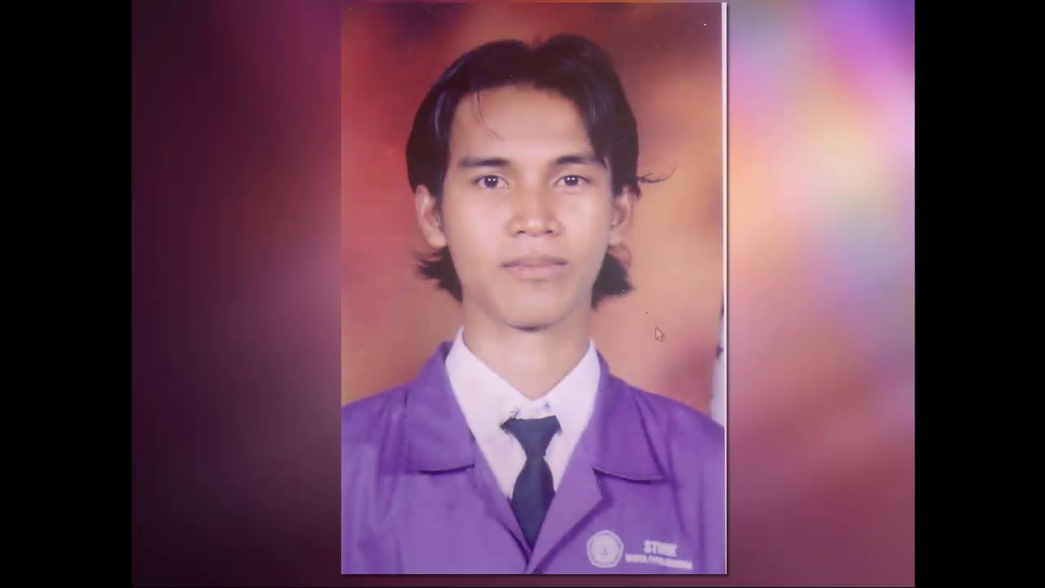
Step: Turn the sound volume up and then back down
{"action": "key", "text": "XF86AudioRaiseVolume"}
{"action": "key", "text": "XF86AudioRaiseVolume"}
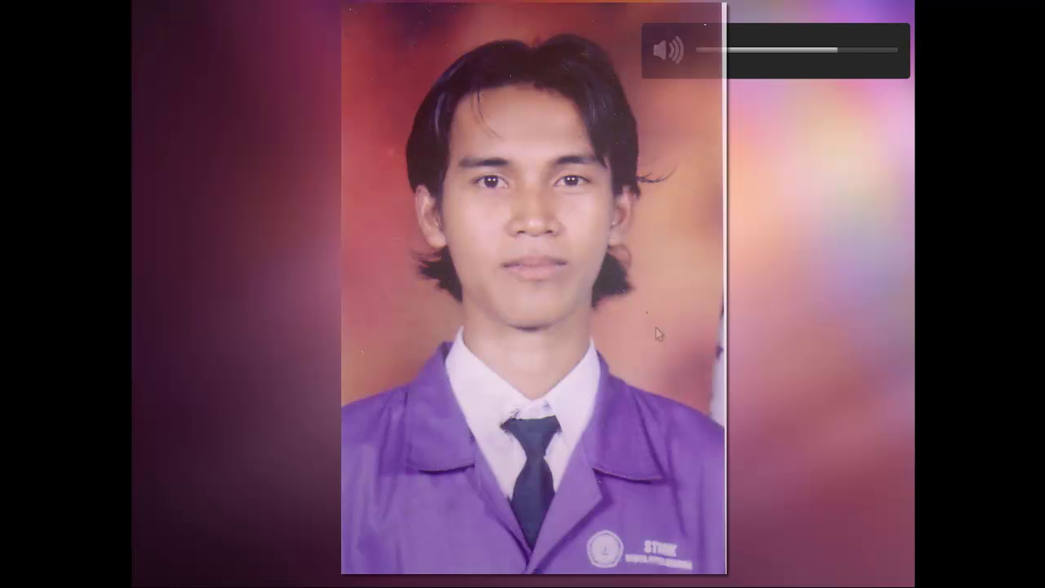
{"action": "key", "text": "XF86AudioLowerVolume"}
{"action": "key", "text": "XF86AudioLowerVolume"}
{"action": "key", "text": "XF86AudioLowerVolume"}
{"action": "key", "text": "XF86AudioLowerVolume"}
{"action": "key", "text": "XF86AudioLowerVolume"}
{"action": "key", "text": "XF86AudioLowerVolume"}
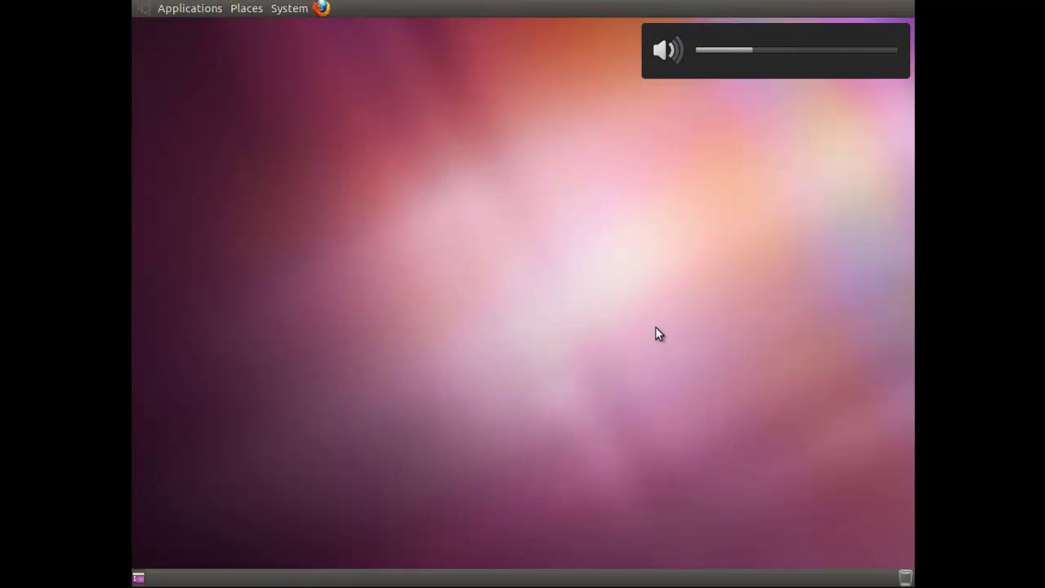
{"action": "left_click", "coordinate": [200, 13]}
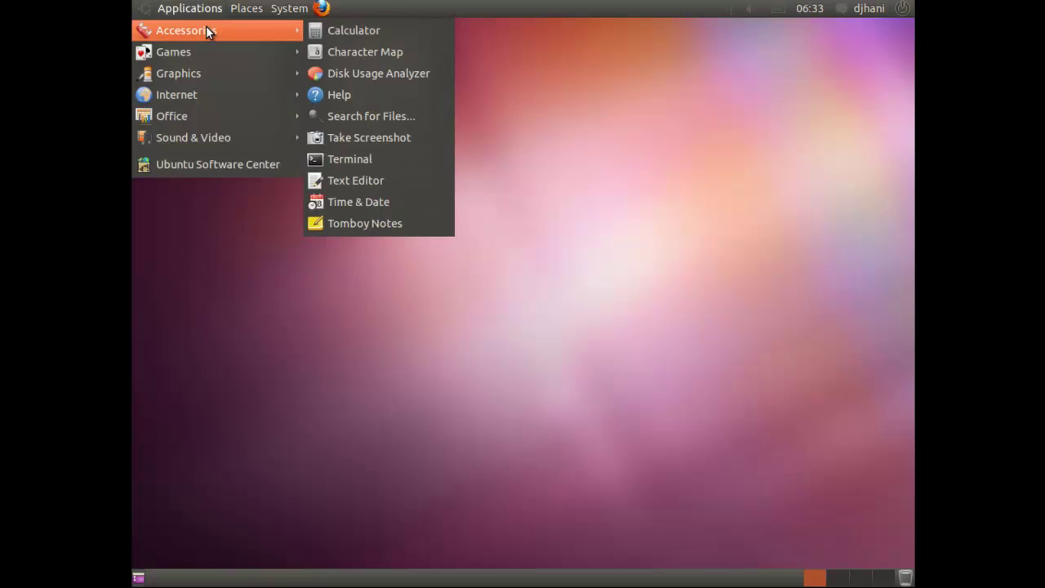
Step: Browse the Applications and System menus, then launch LibreOffice Writer from Applications > Office
{"action": "mouse_move", "coordinate": [211, 45]}
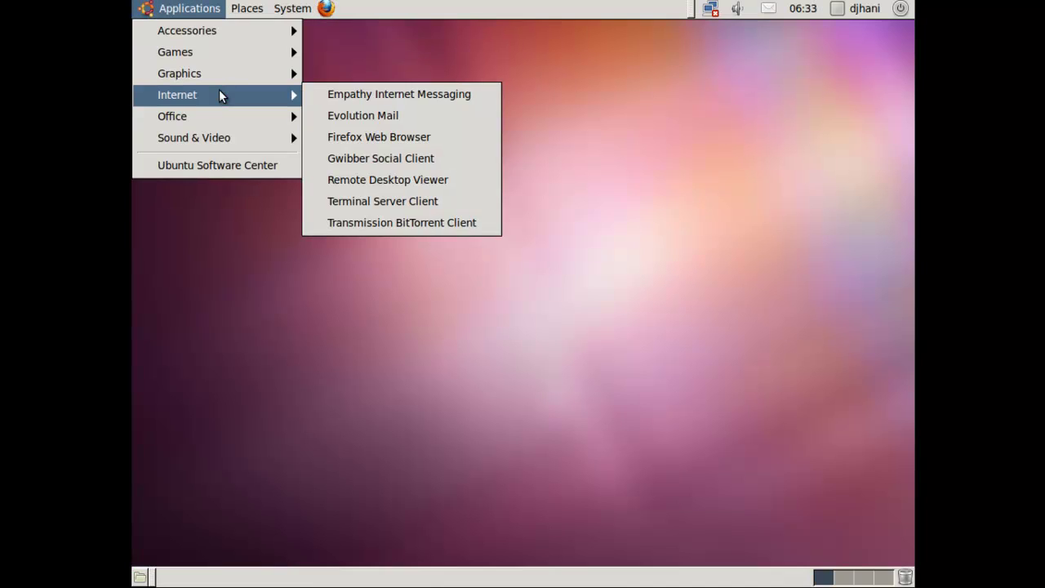
{"action": "mouse_move", "coordinate": [224, 108]}
{"action": "mouse_move", "coordinate": [231, 131]}
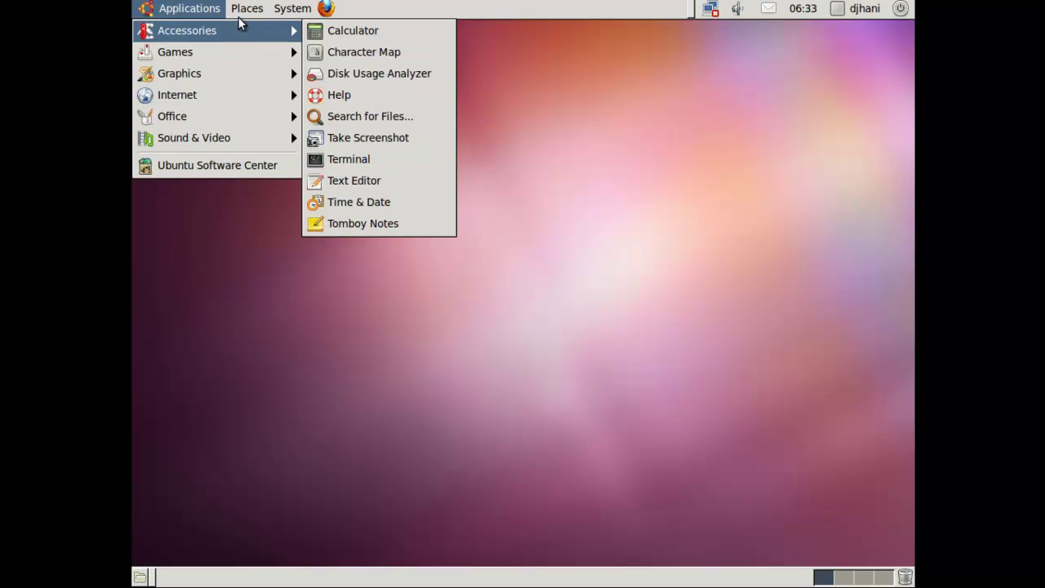
{"action": "mouse_move", "coordinate": [293, 8]}
{"action": "mouse_move", "coordinate": [304, 30]}
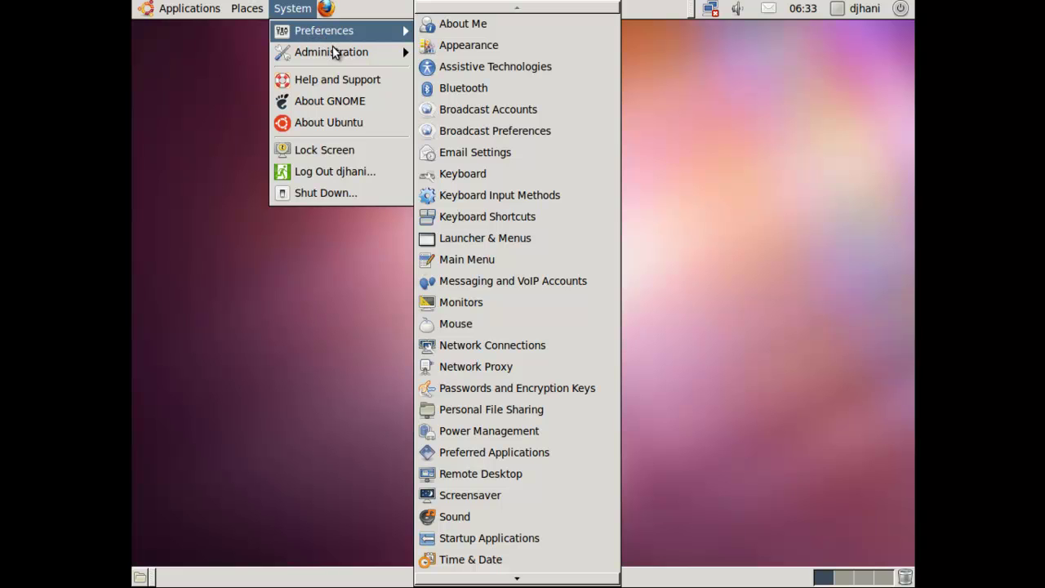
{"action": "mouse_move", "coordinate": [337, 54]}
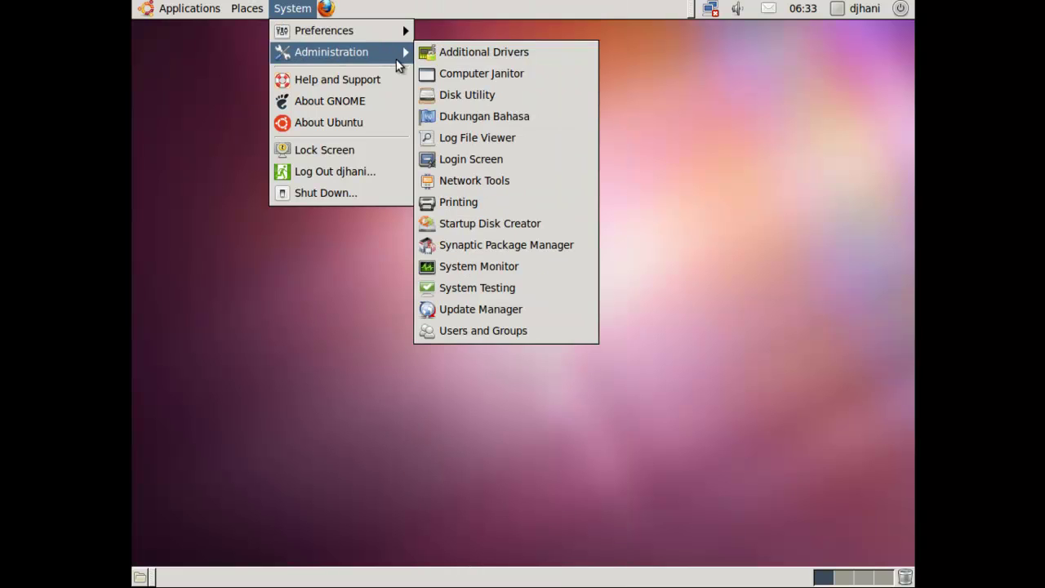
{"action": "mouse_move", "coordinate": [194, 18]}
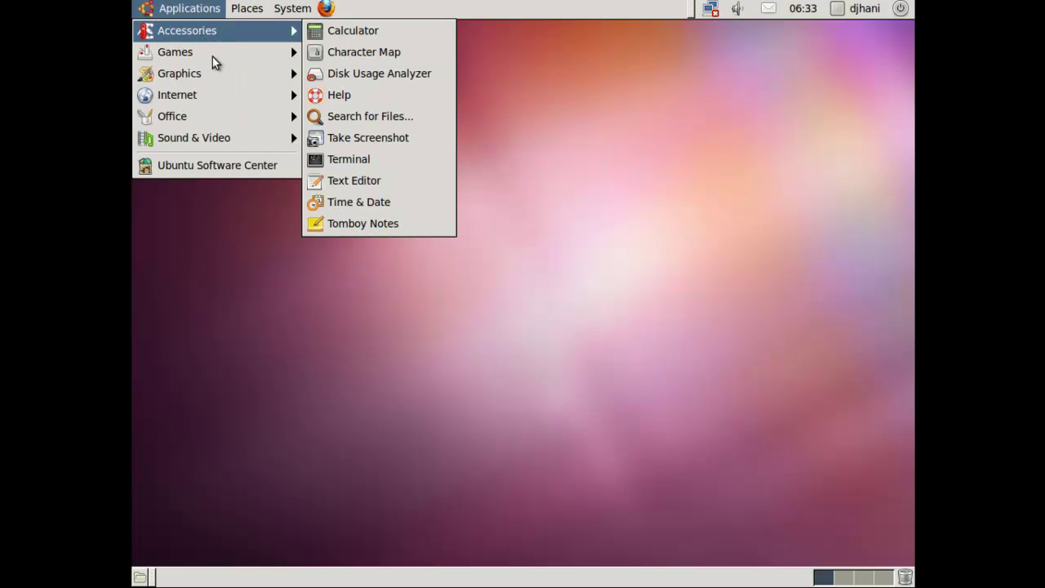
{"action": "mouse_move", "coordinate": [219, 69]}
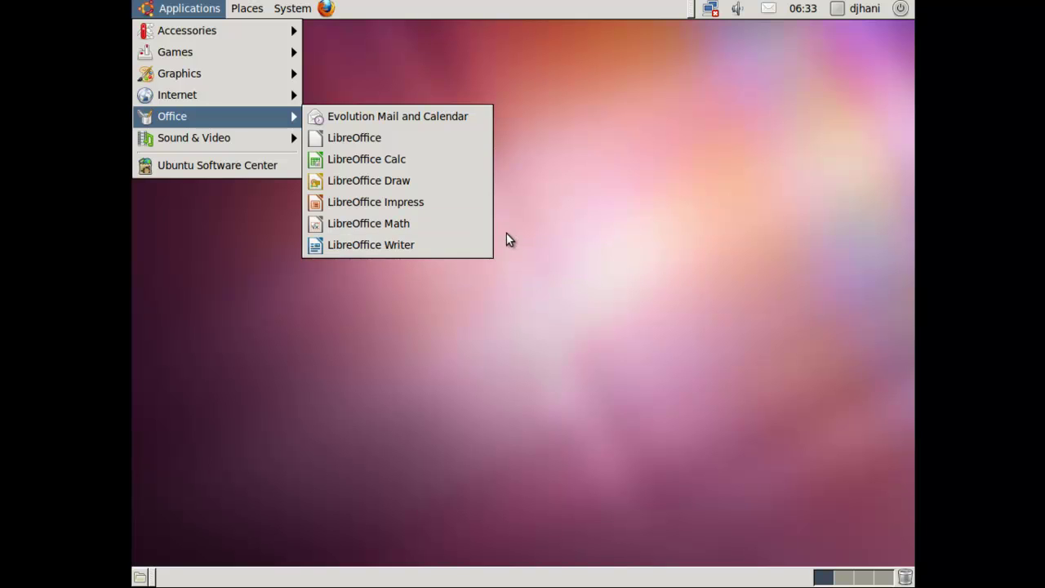
{"action": "left_click", "coordinate": [452, 245]}
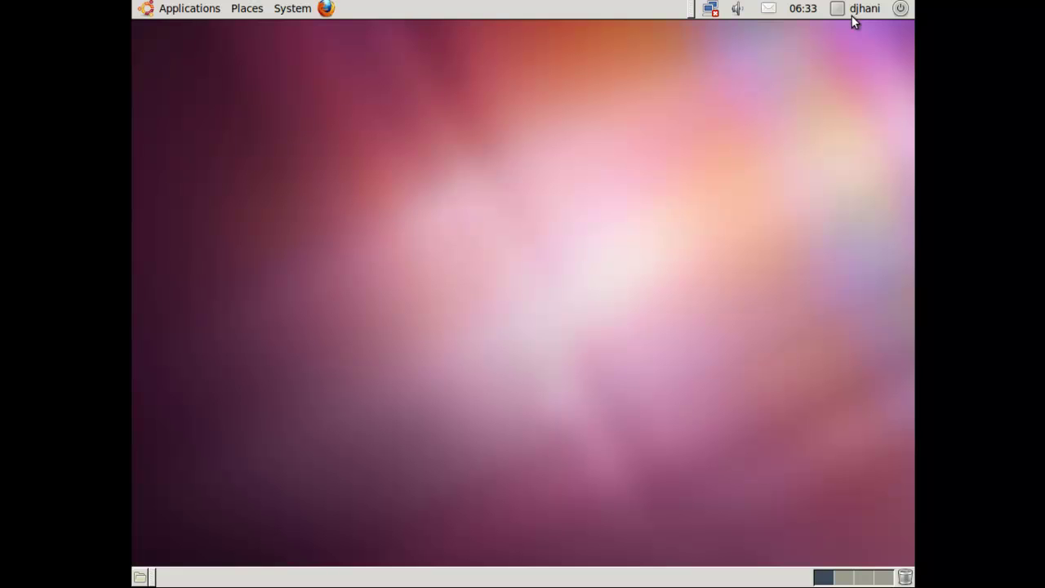
Step: Type 'Demikianlah tutorial' and 'cara menginstal ubuntu' on separate lines, fixing the typo
{"action": "left_click", "coordinate": [899, 9]}
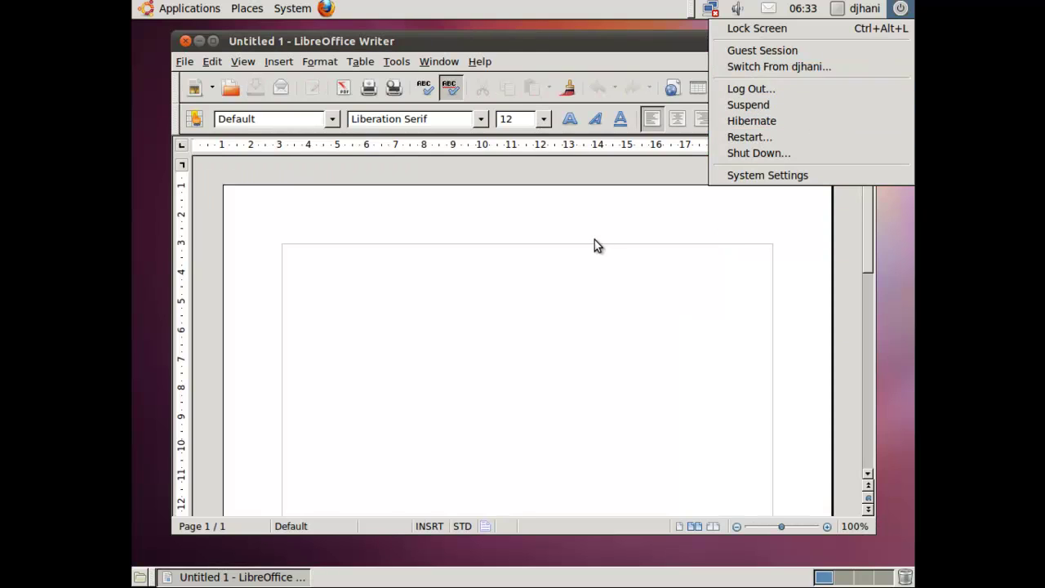
{"action": "left_click", "coordinate": [593, 242]}
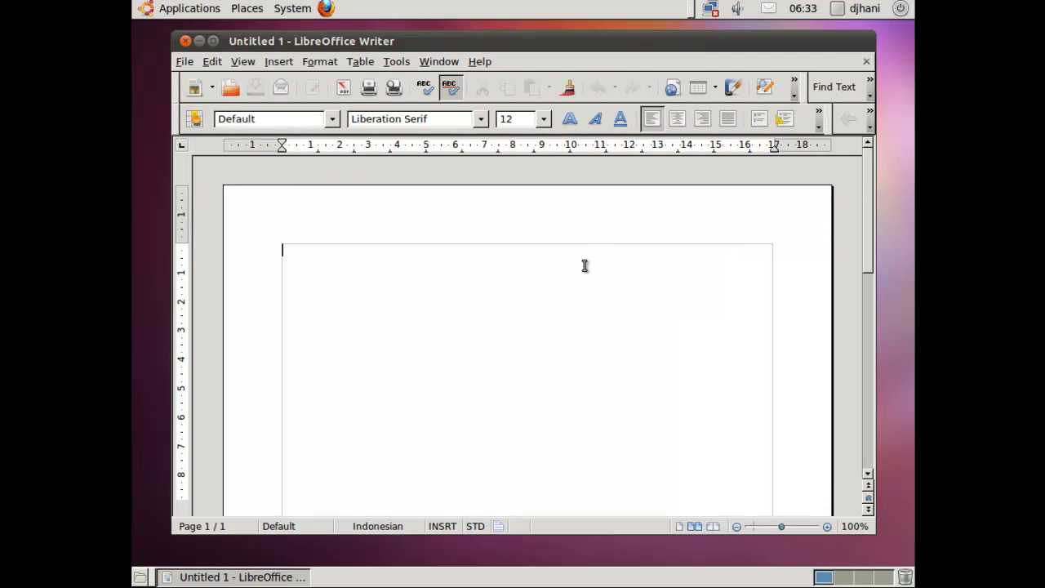
{"action": "type", "text": "De"}
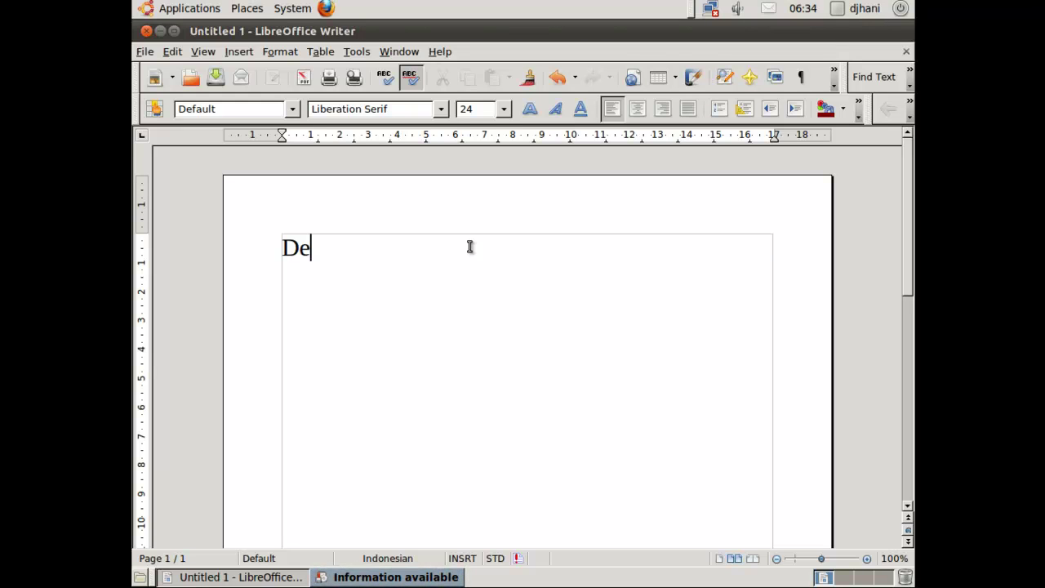
{"action": "type", "text": "mikia"}
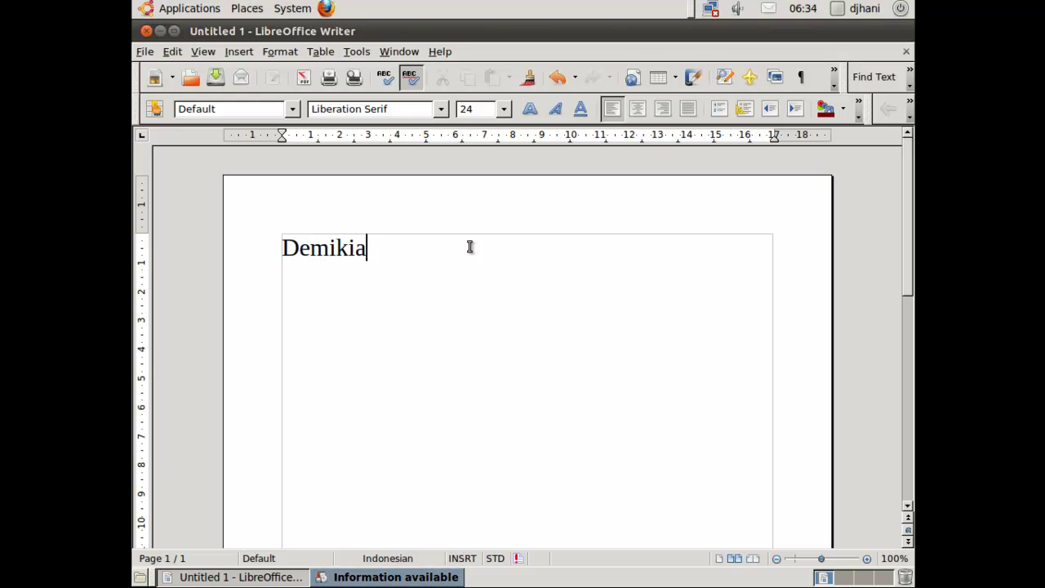
{"action": "type", "text": "nlah "}
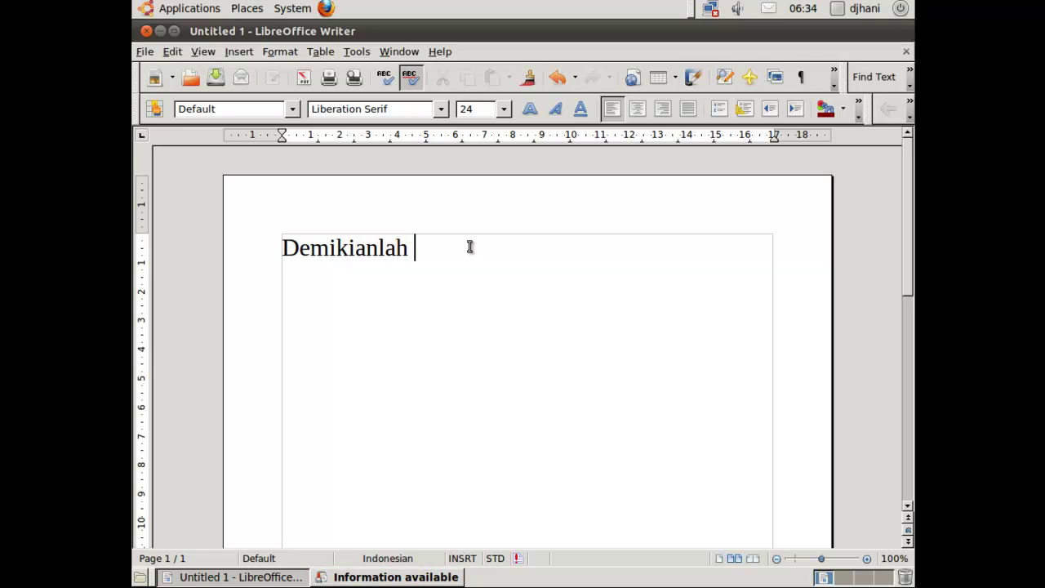
{"action": "type", "text": "tutori"}
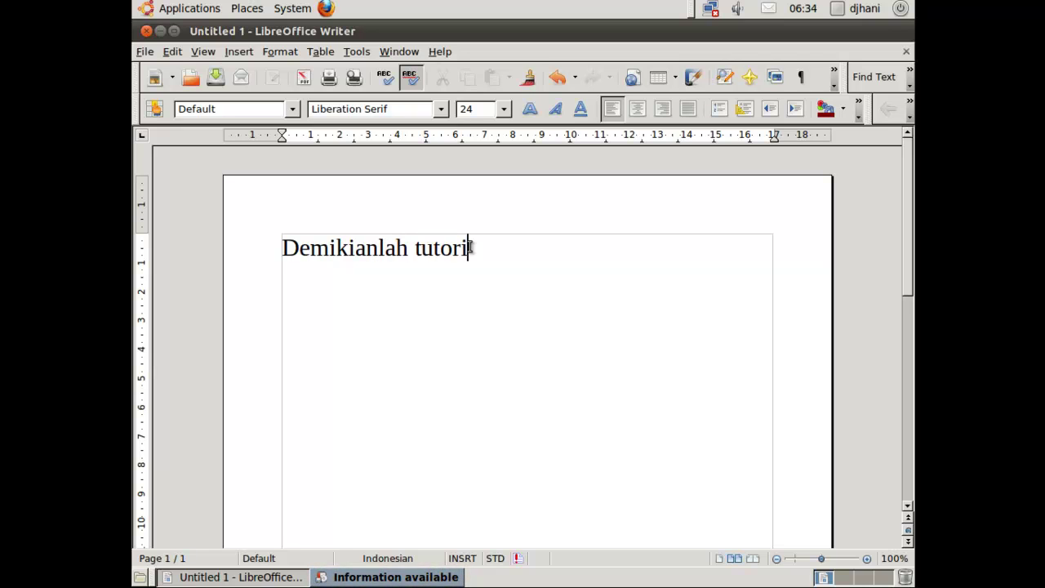
{"action": "type", "text": "al"}
{"action": "key", "text": "Return"}
{"action": "type", "text": "ca"}
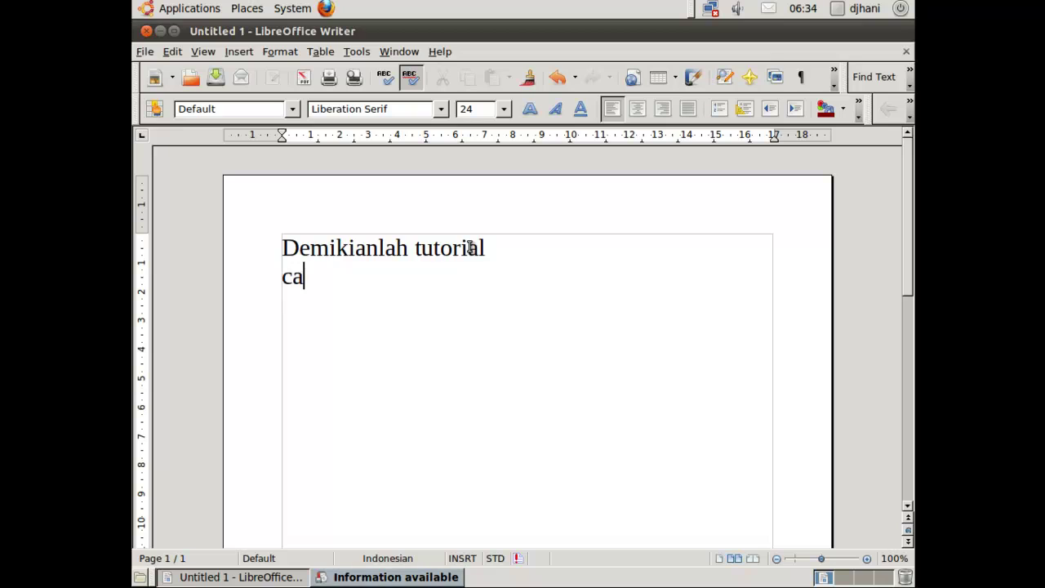
{"action": "type", "text": "ra mengi"}
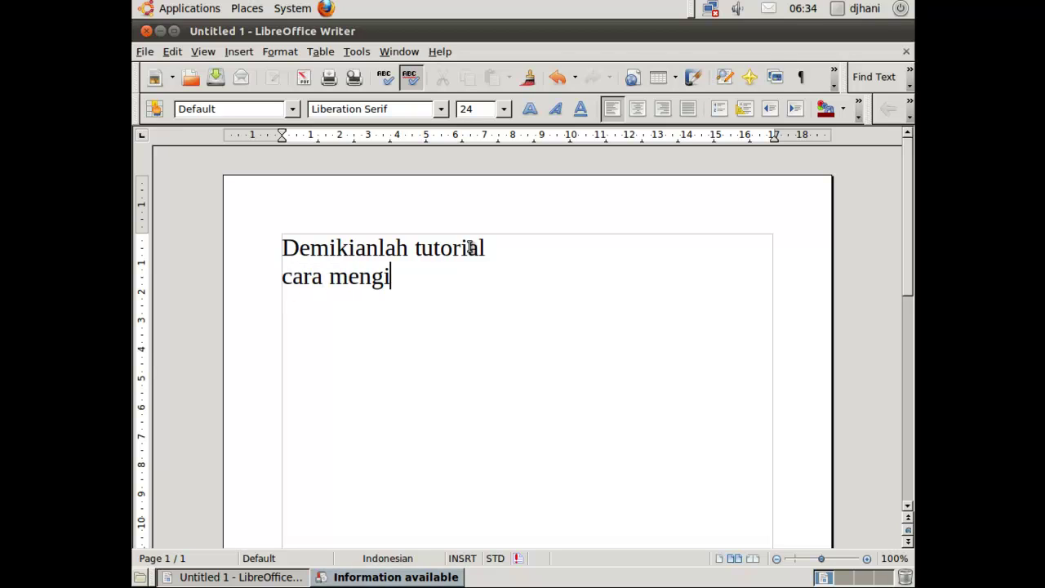
{"action": "type", "text": "nstal ubuntu"}
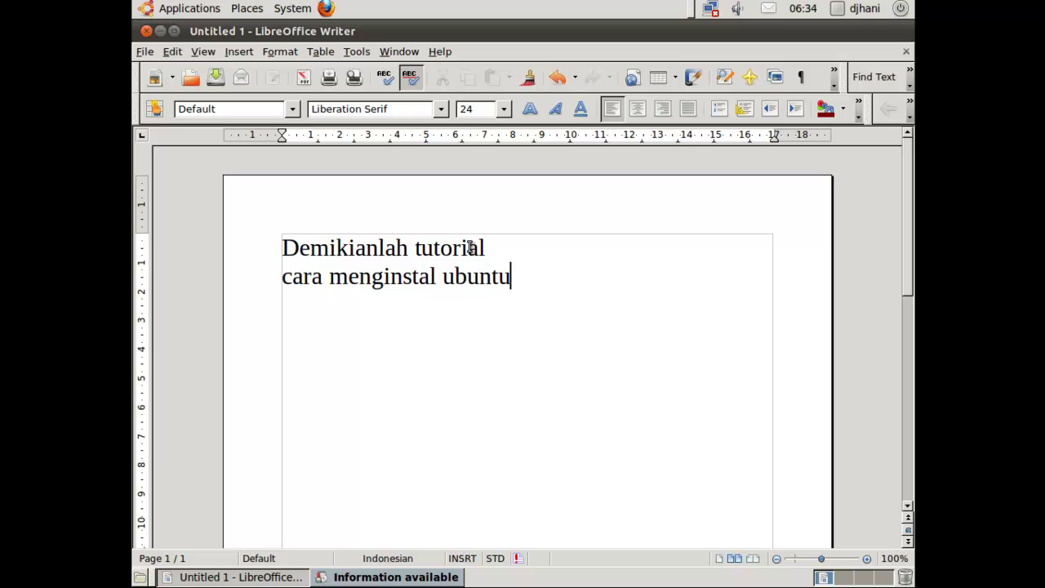
{"action": "key", "text": "Return"}
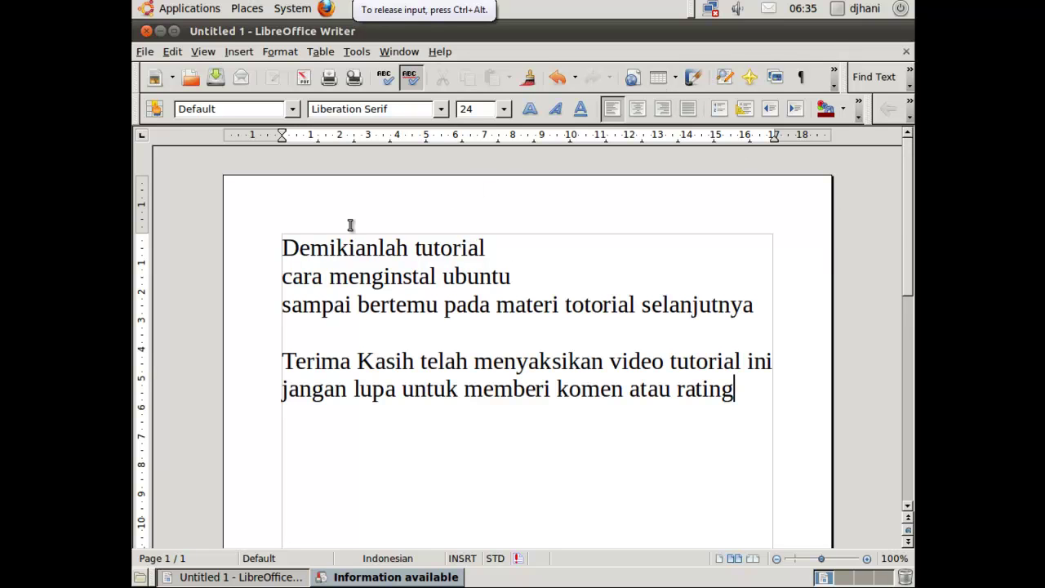
{"action": "left_click", "coordinate": [284, 247]}
Step: Correct 'totorial' to 'tutorial' in the third line of the message
{"action": "left_click_drag", "start_coordinate": [310, 242], "coordinate": [604, 301]}
{"action": "left_click", "coordinate": [604, 300]}
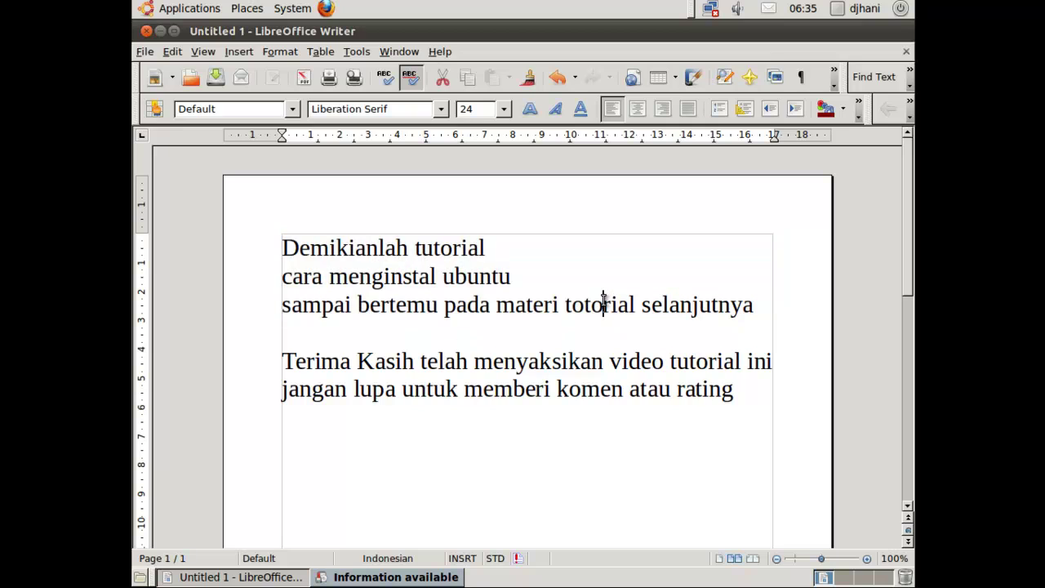
{"action": "key", "text": "Left"}
{"action": "key", "text": "Left"}
{"action": "key", "text": "BackSpace"}
{"action": "type", "text": "u"}
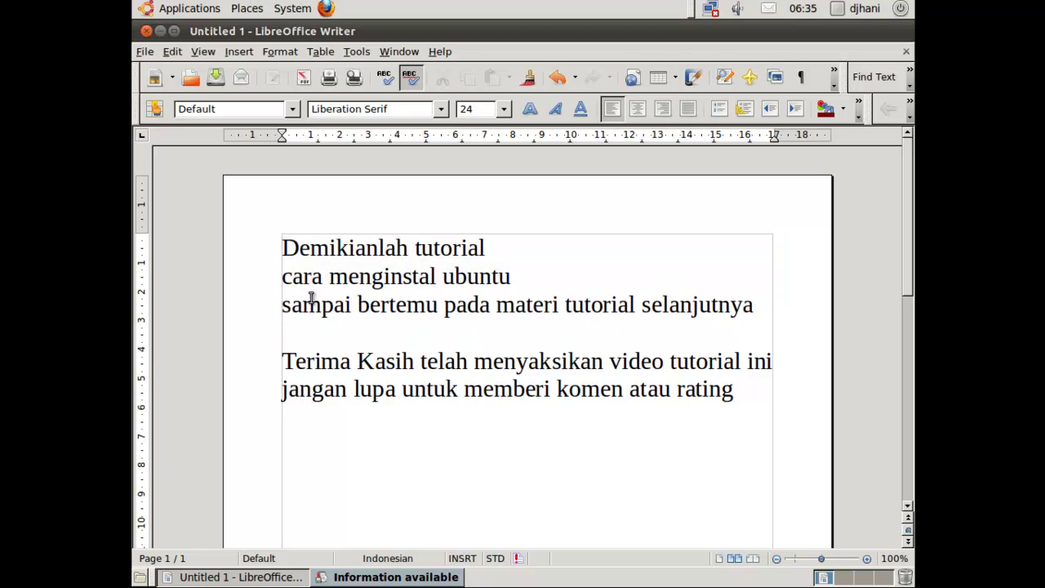
Step: Add a signature line with the author's name below the rating request
{"action": "left_click_drag", "start_coordinate": [282, 303], "coordinate": [754, 303]}
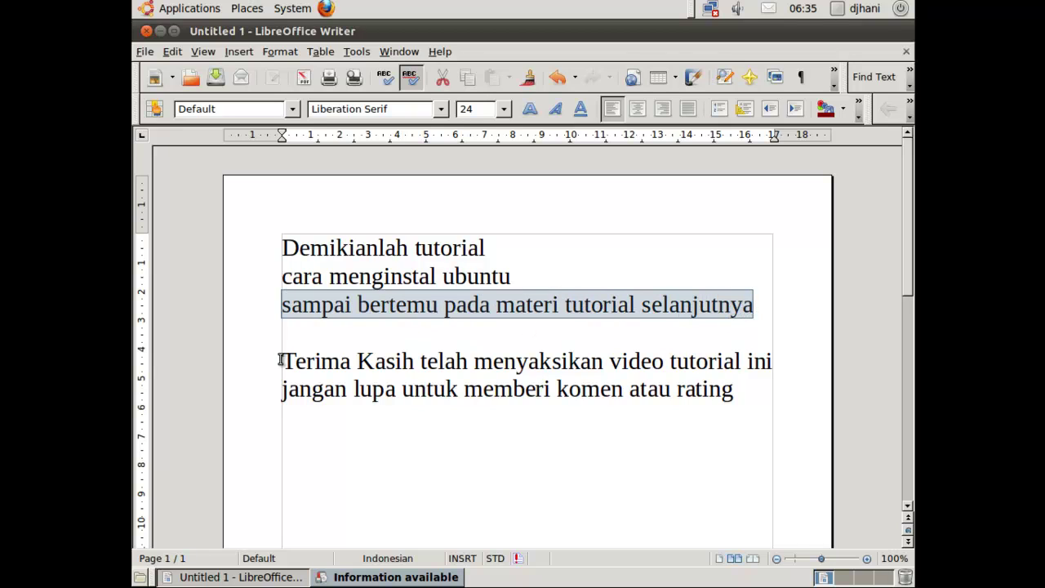
{"action": "left_click_drag", "start_coordinate": [283, 361], "coordinate": [770, 378]}
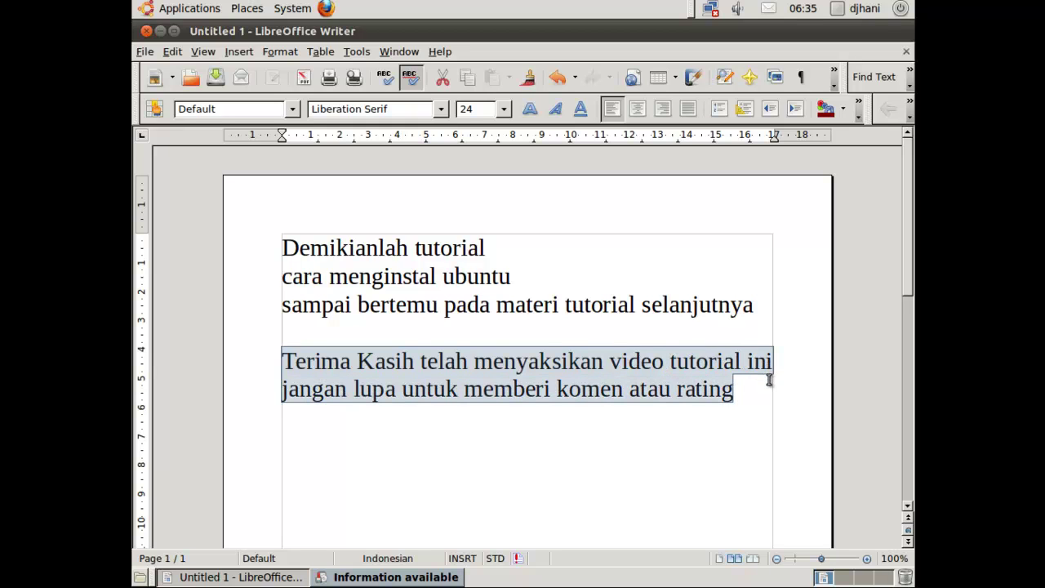
{"action": "left_click", "coordinate": [750, 389]}
{"action": "key", "text": "Return"}
{"action": "key", "text": "Return"}
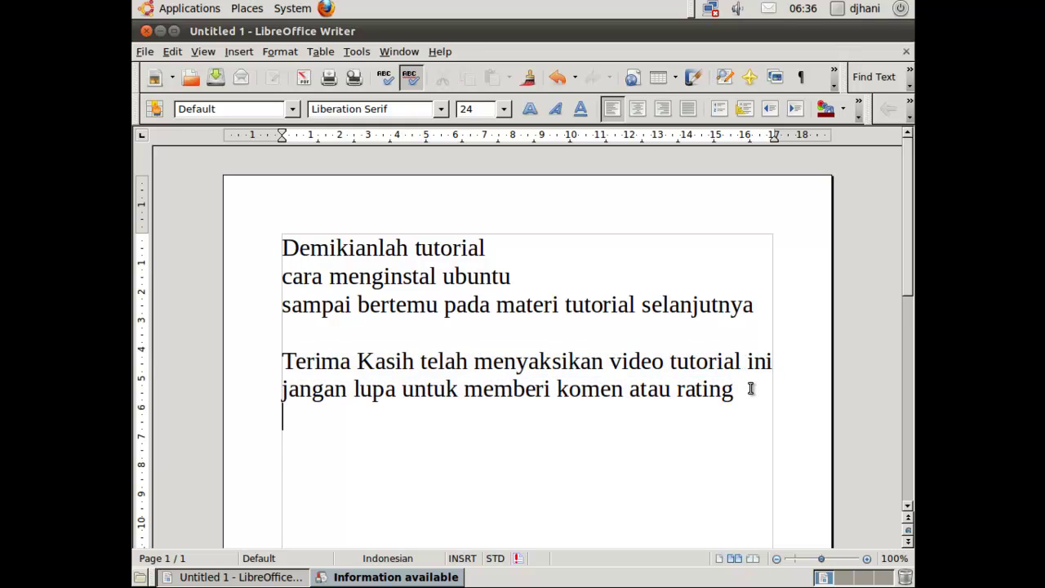
{"action": "type", "text": "R Han"}
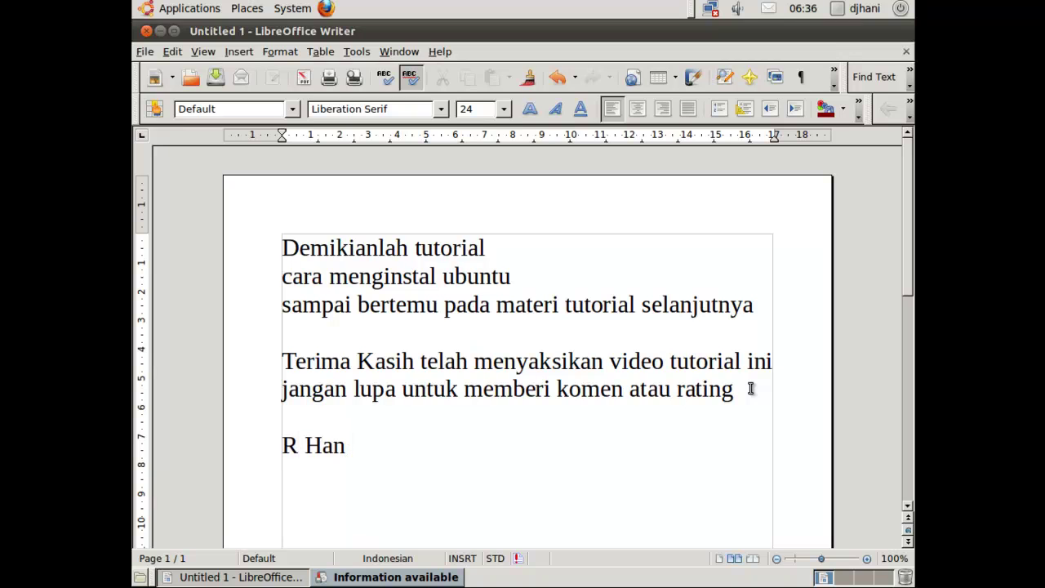